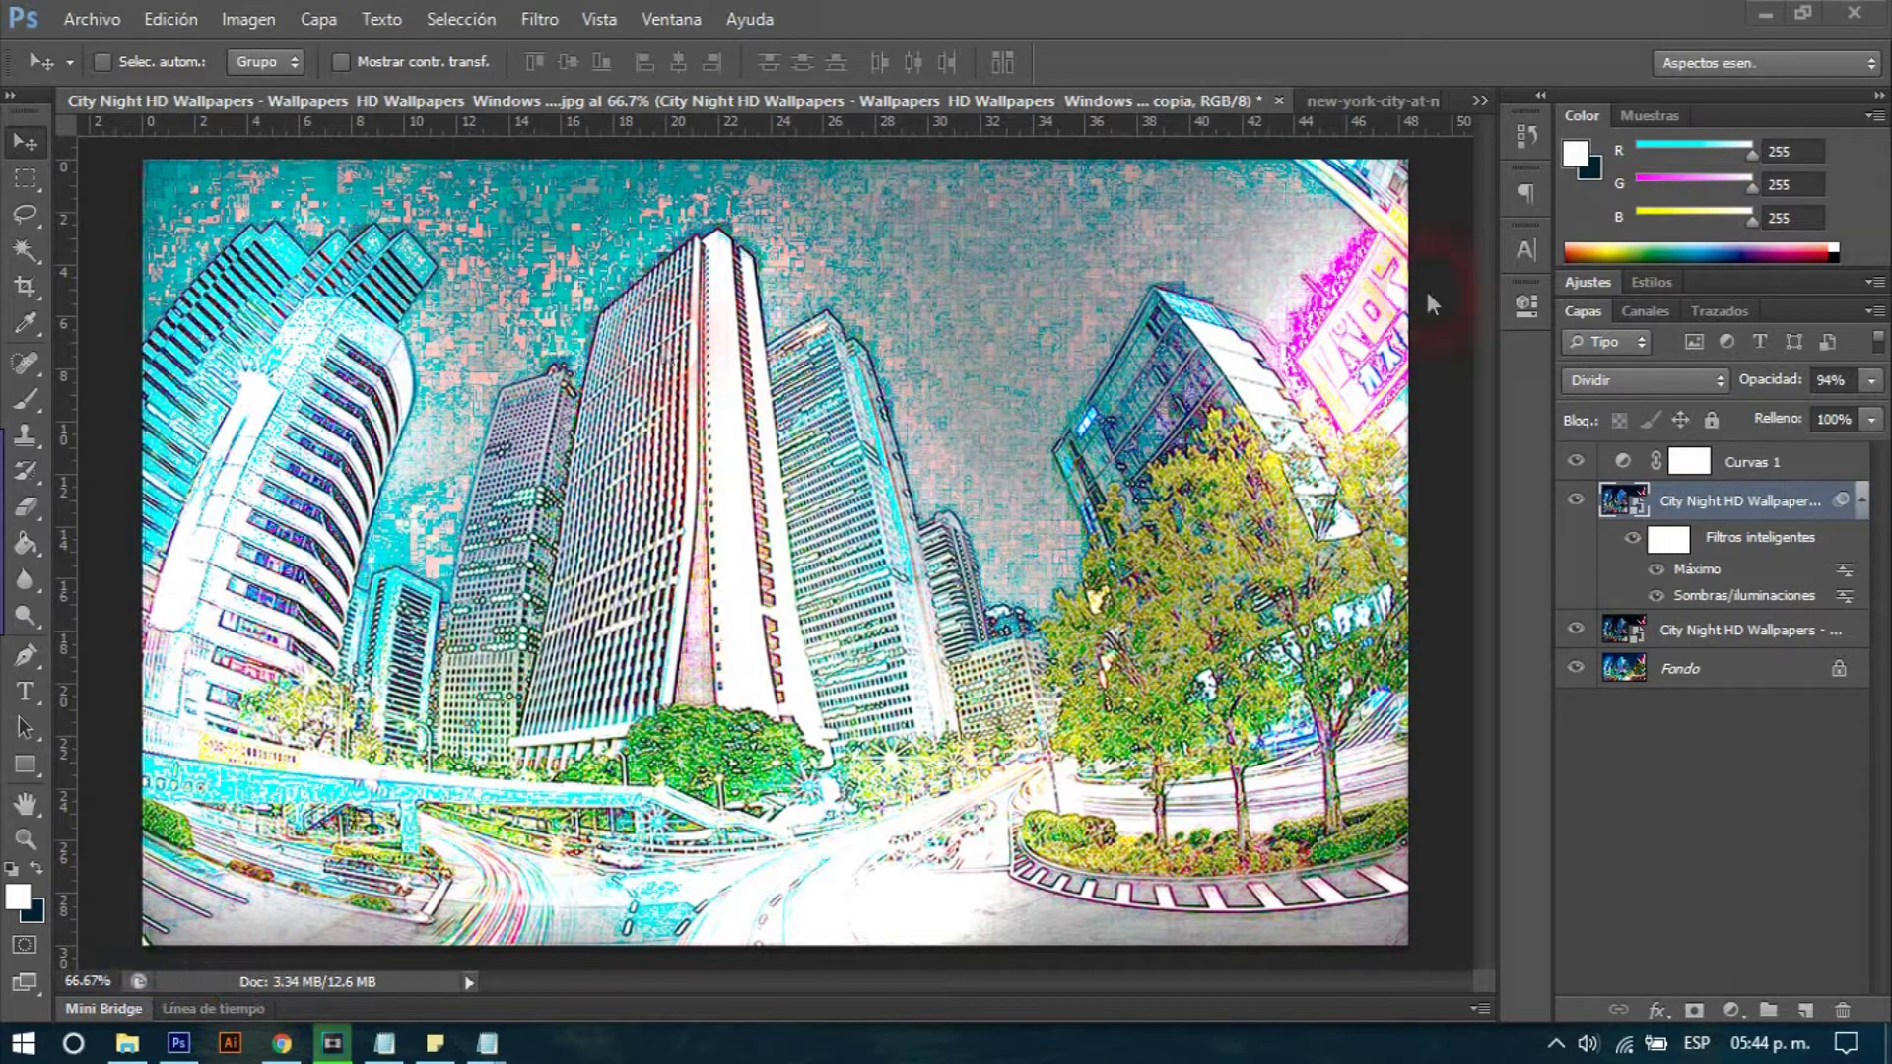
# - Alt-click the 'City Night HD Wallpapers' eye icon to show only that layer, then select it
pyautogui.keyDown('alt'); pyautogui.click(1575, 629); pyautogui.keyUp('alt')
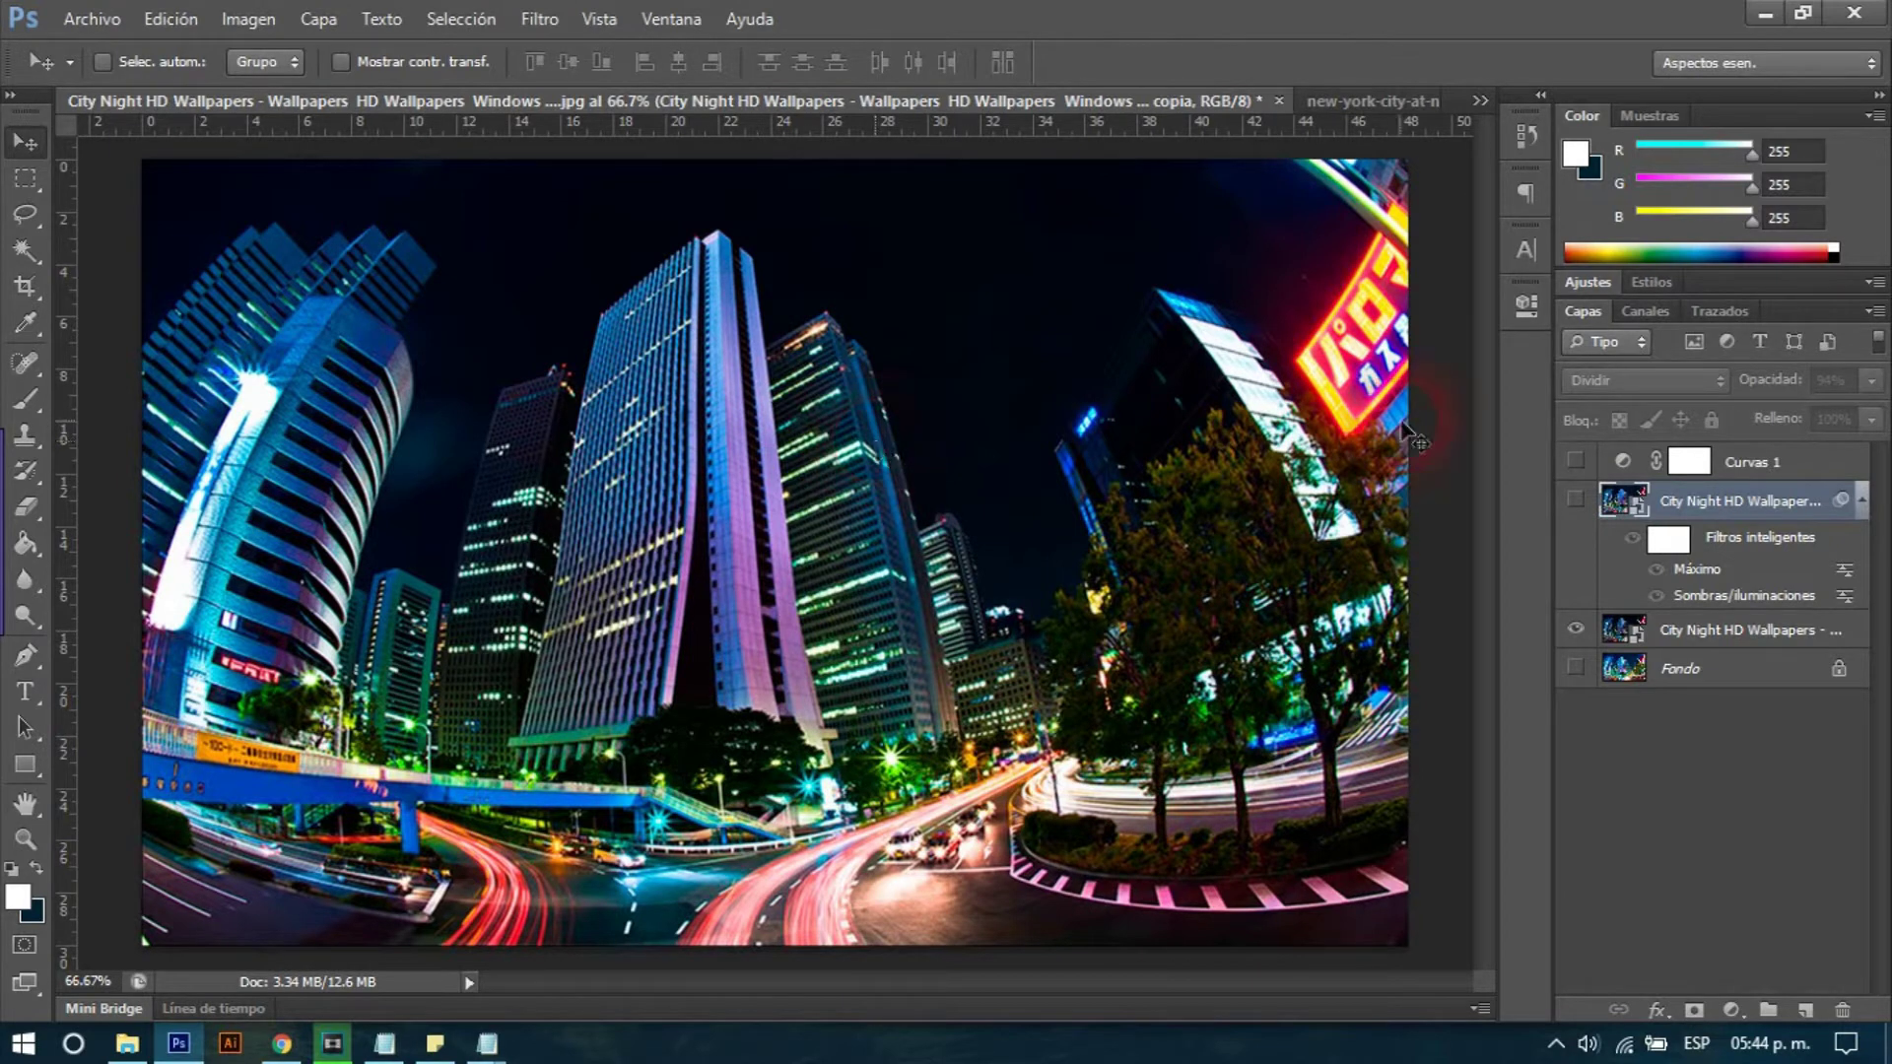
pyautogui.click(1680, 636)
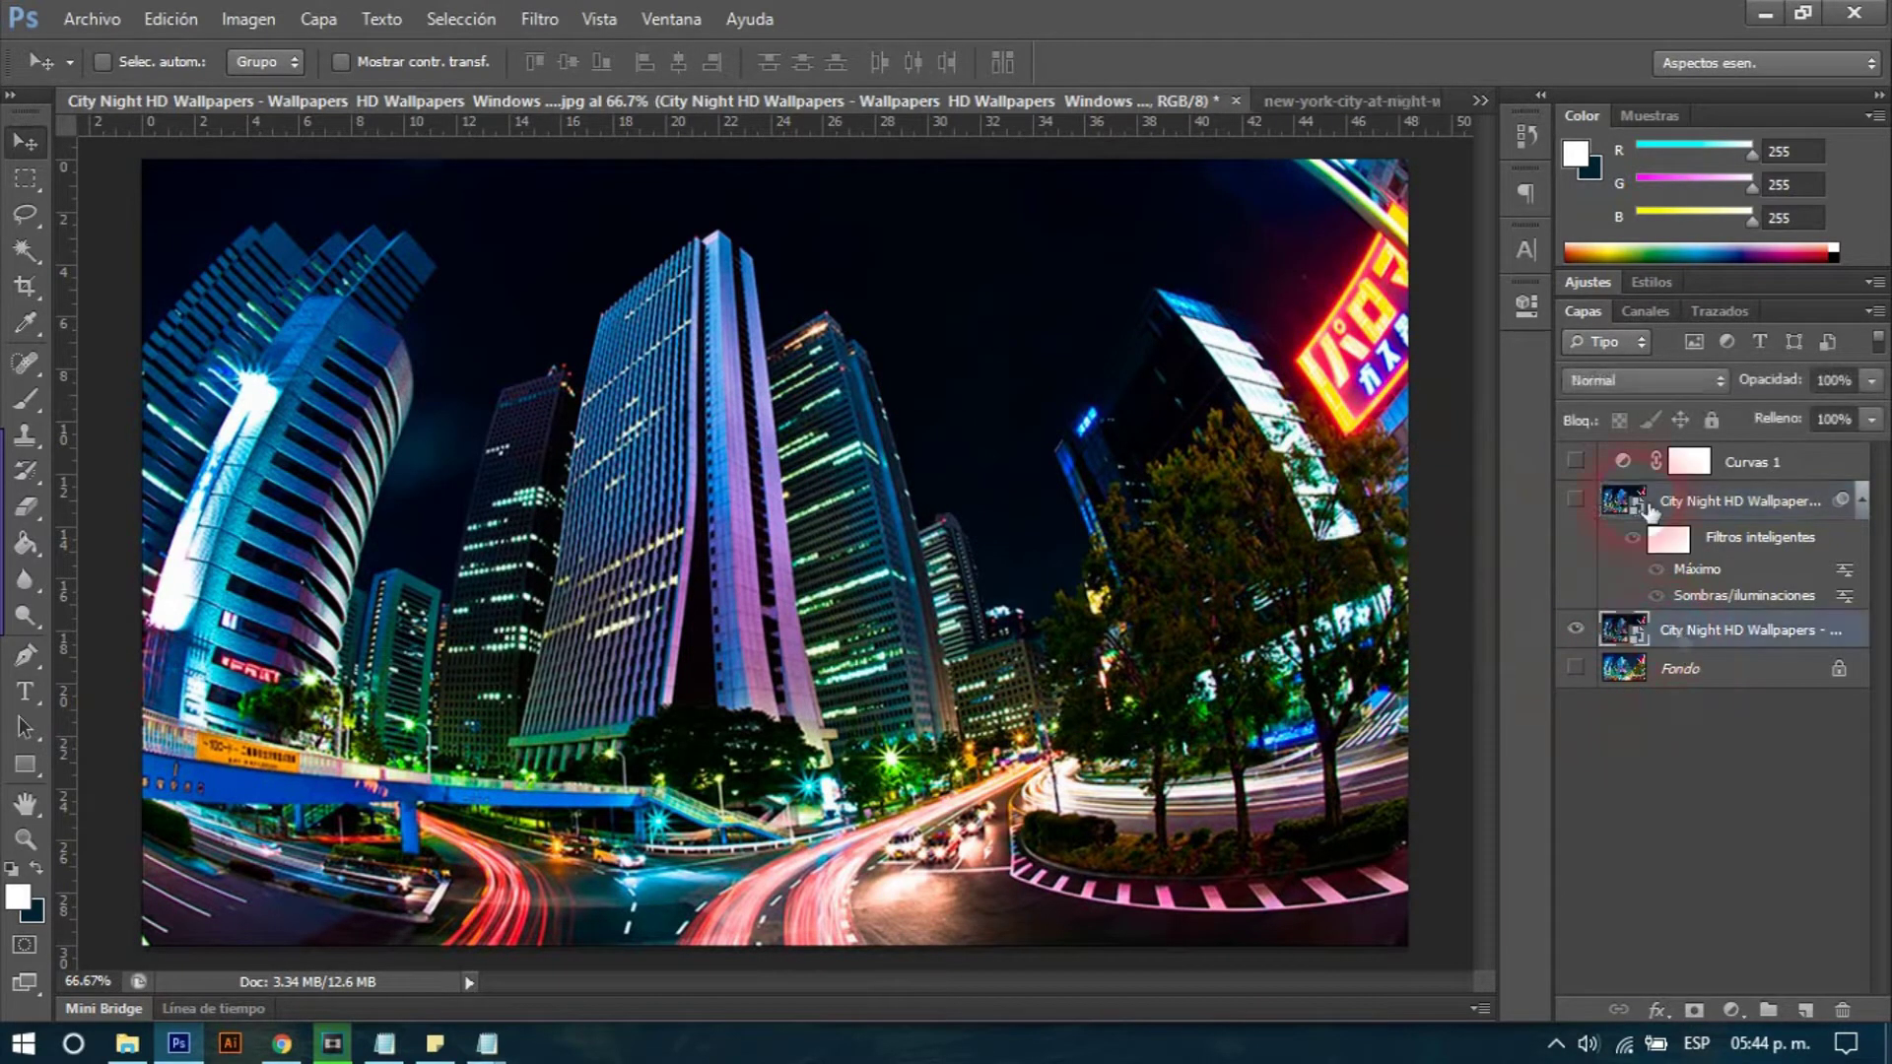
# - Switch to the 'copia' city document and duplicate its single photo layer with Ctrl+J
pyautogui.click(1389, 102)
pyautogui.click(1756, 492)
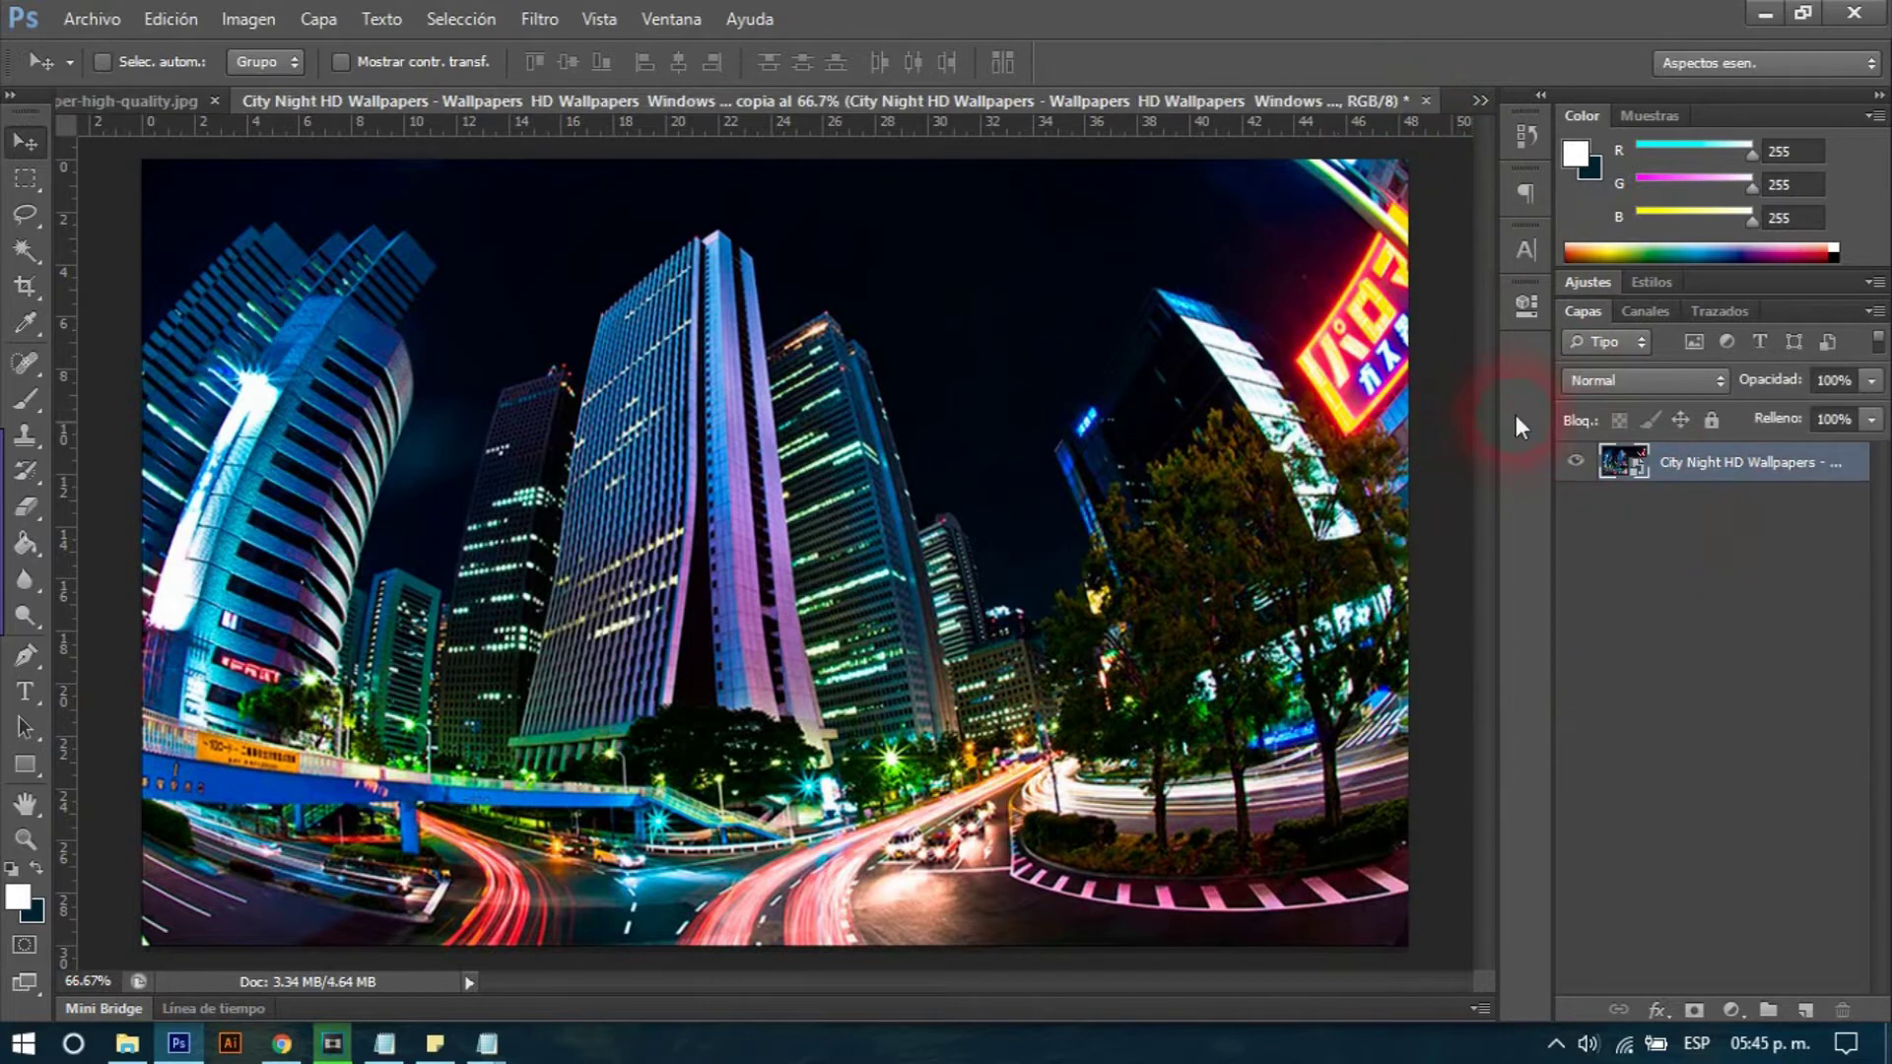
pyautogui.click(1773, 477)
pyautogui.moveTo(1763, 471); pyautogui.dragTo(1419, 399)
pyautogui.hotkey('ctrl', 'j')
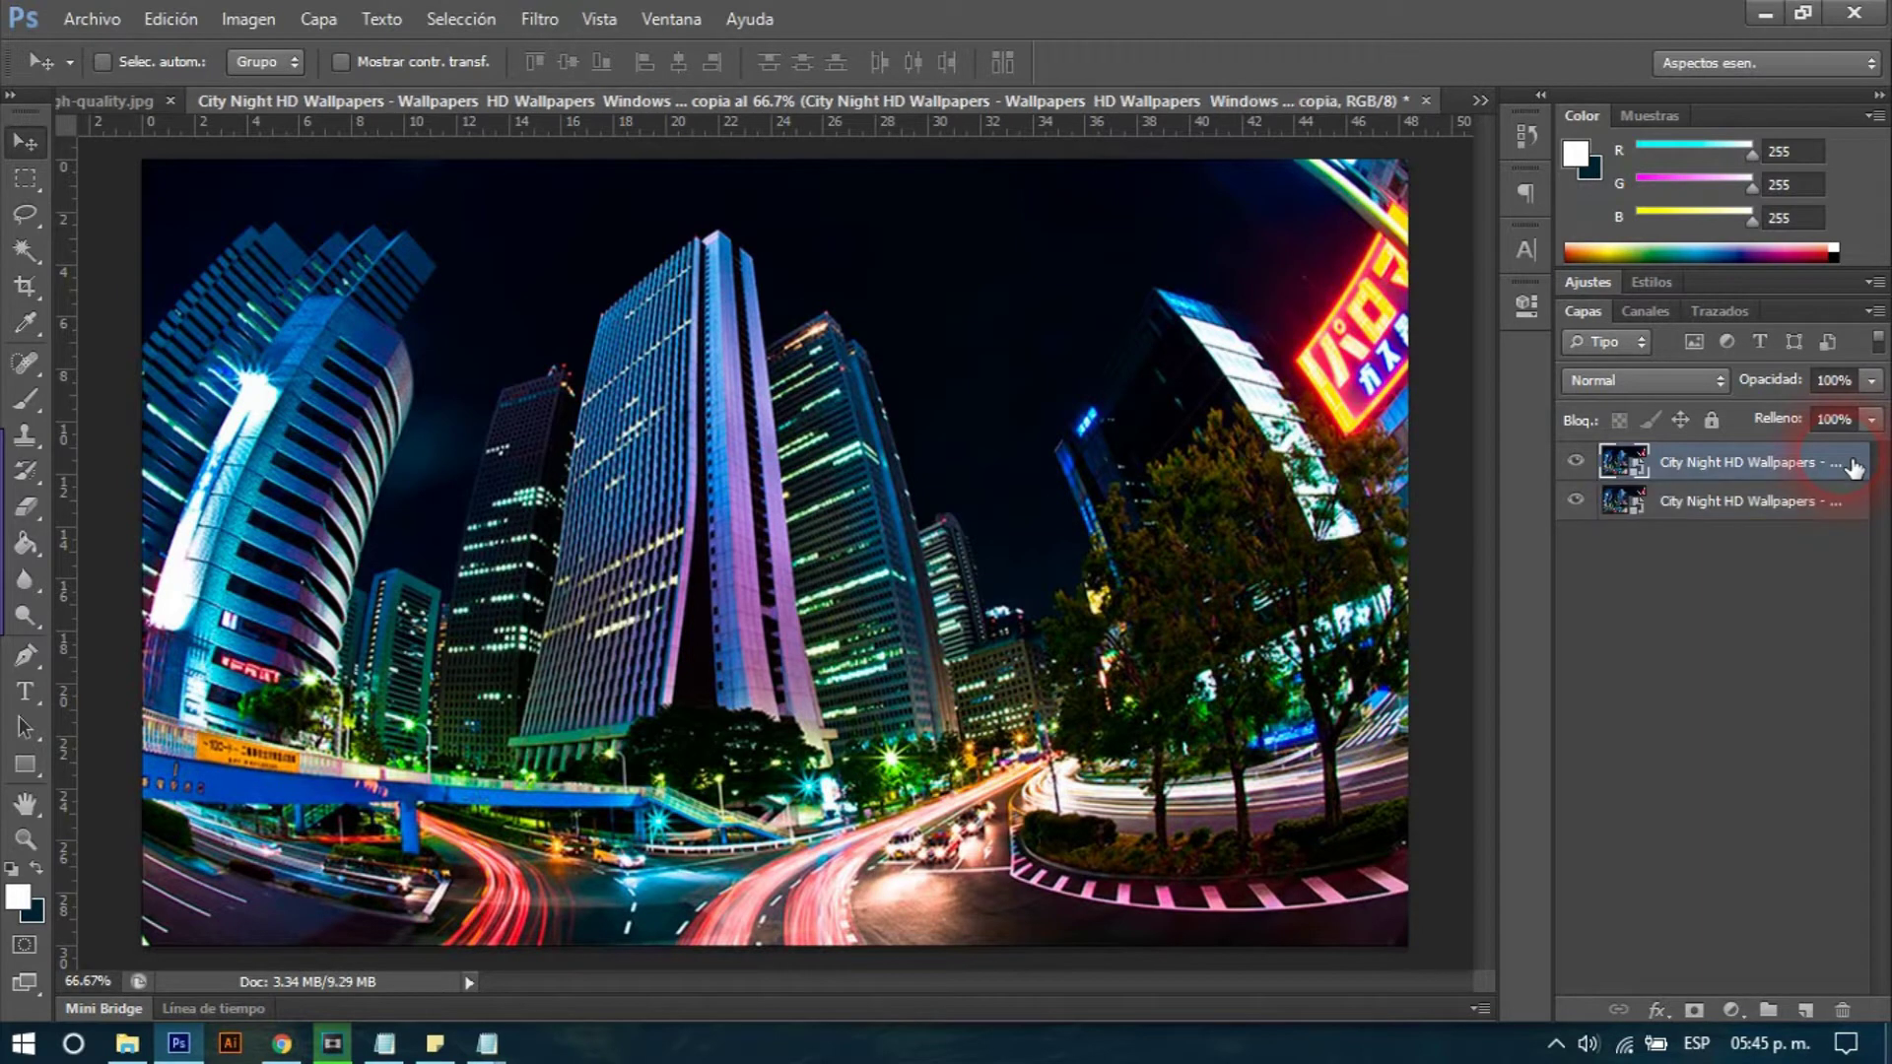
pyautogui.click(1723, 504)
pyautogui.click(1721, 471)
# - Open Shadows/Highlights and set Shadows to amount 15, tonal width 20, radius 70
pyautogui.click(426, 14)
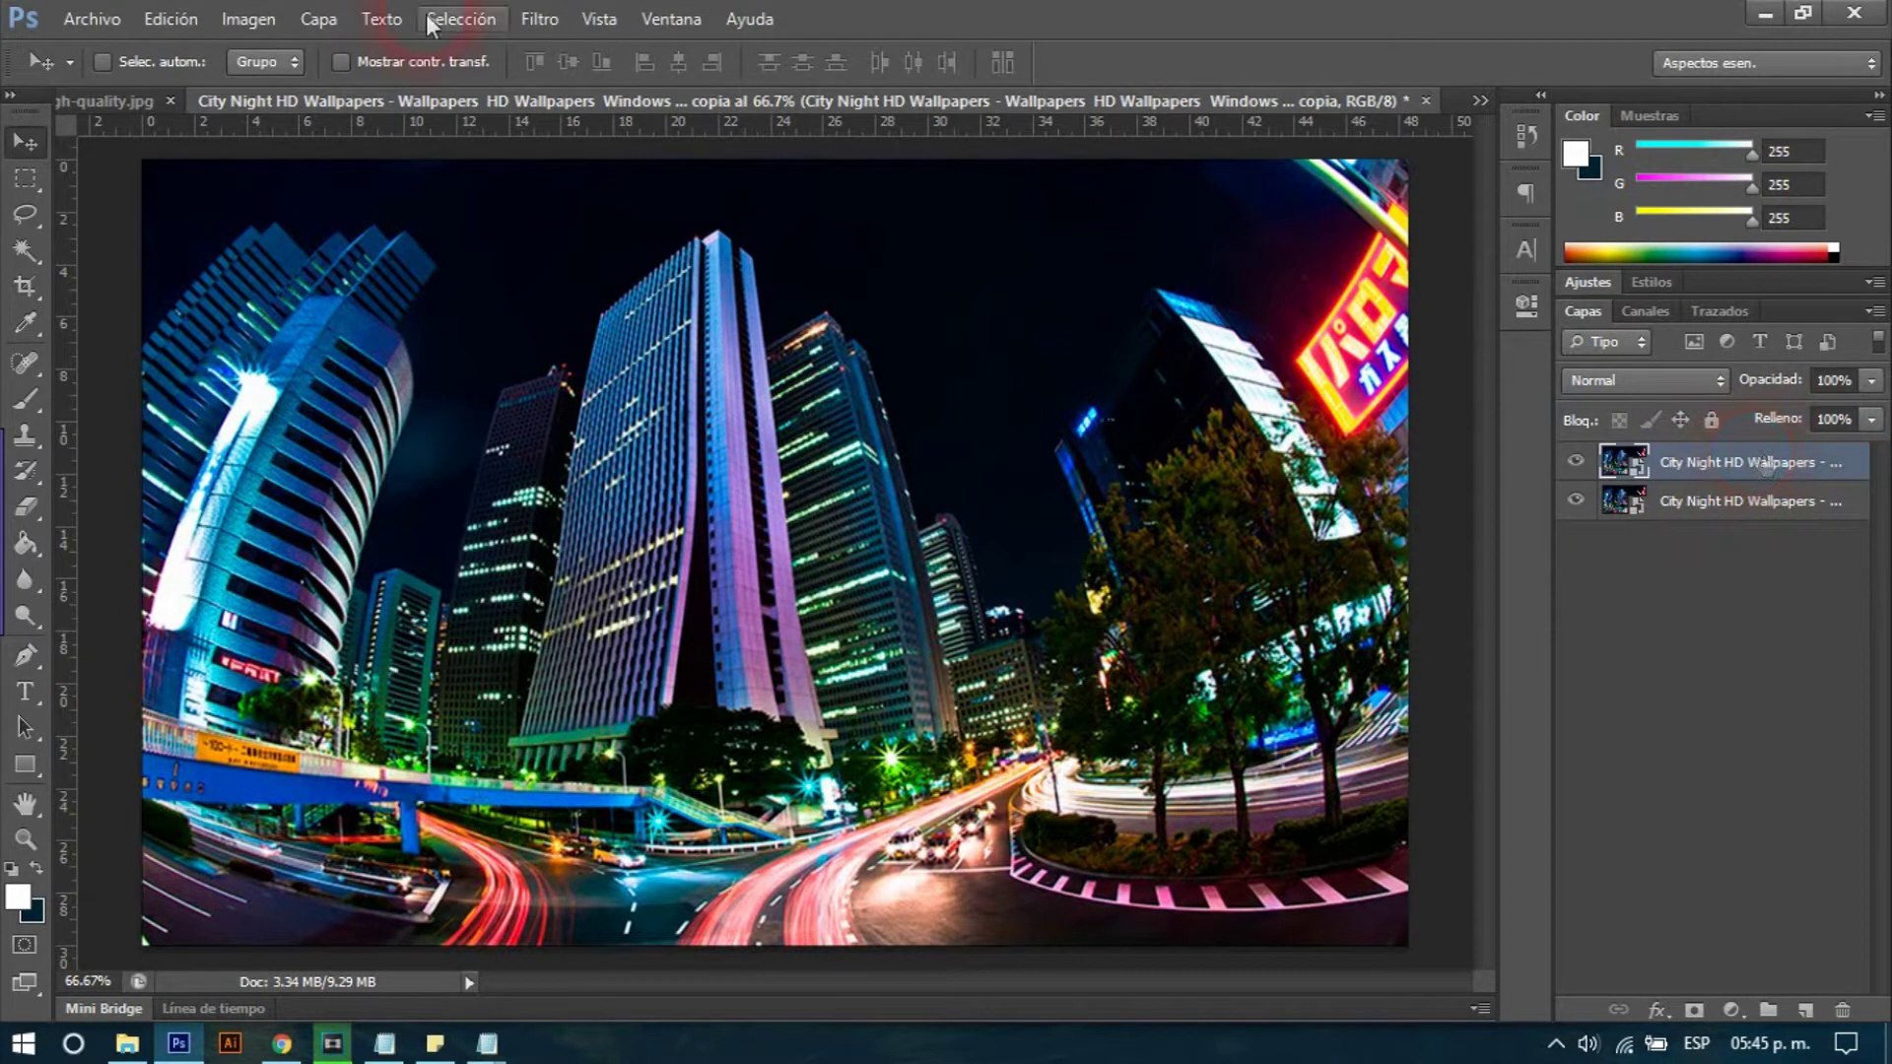
pyautogui.click(246, 19)
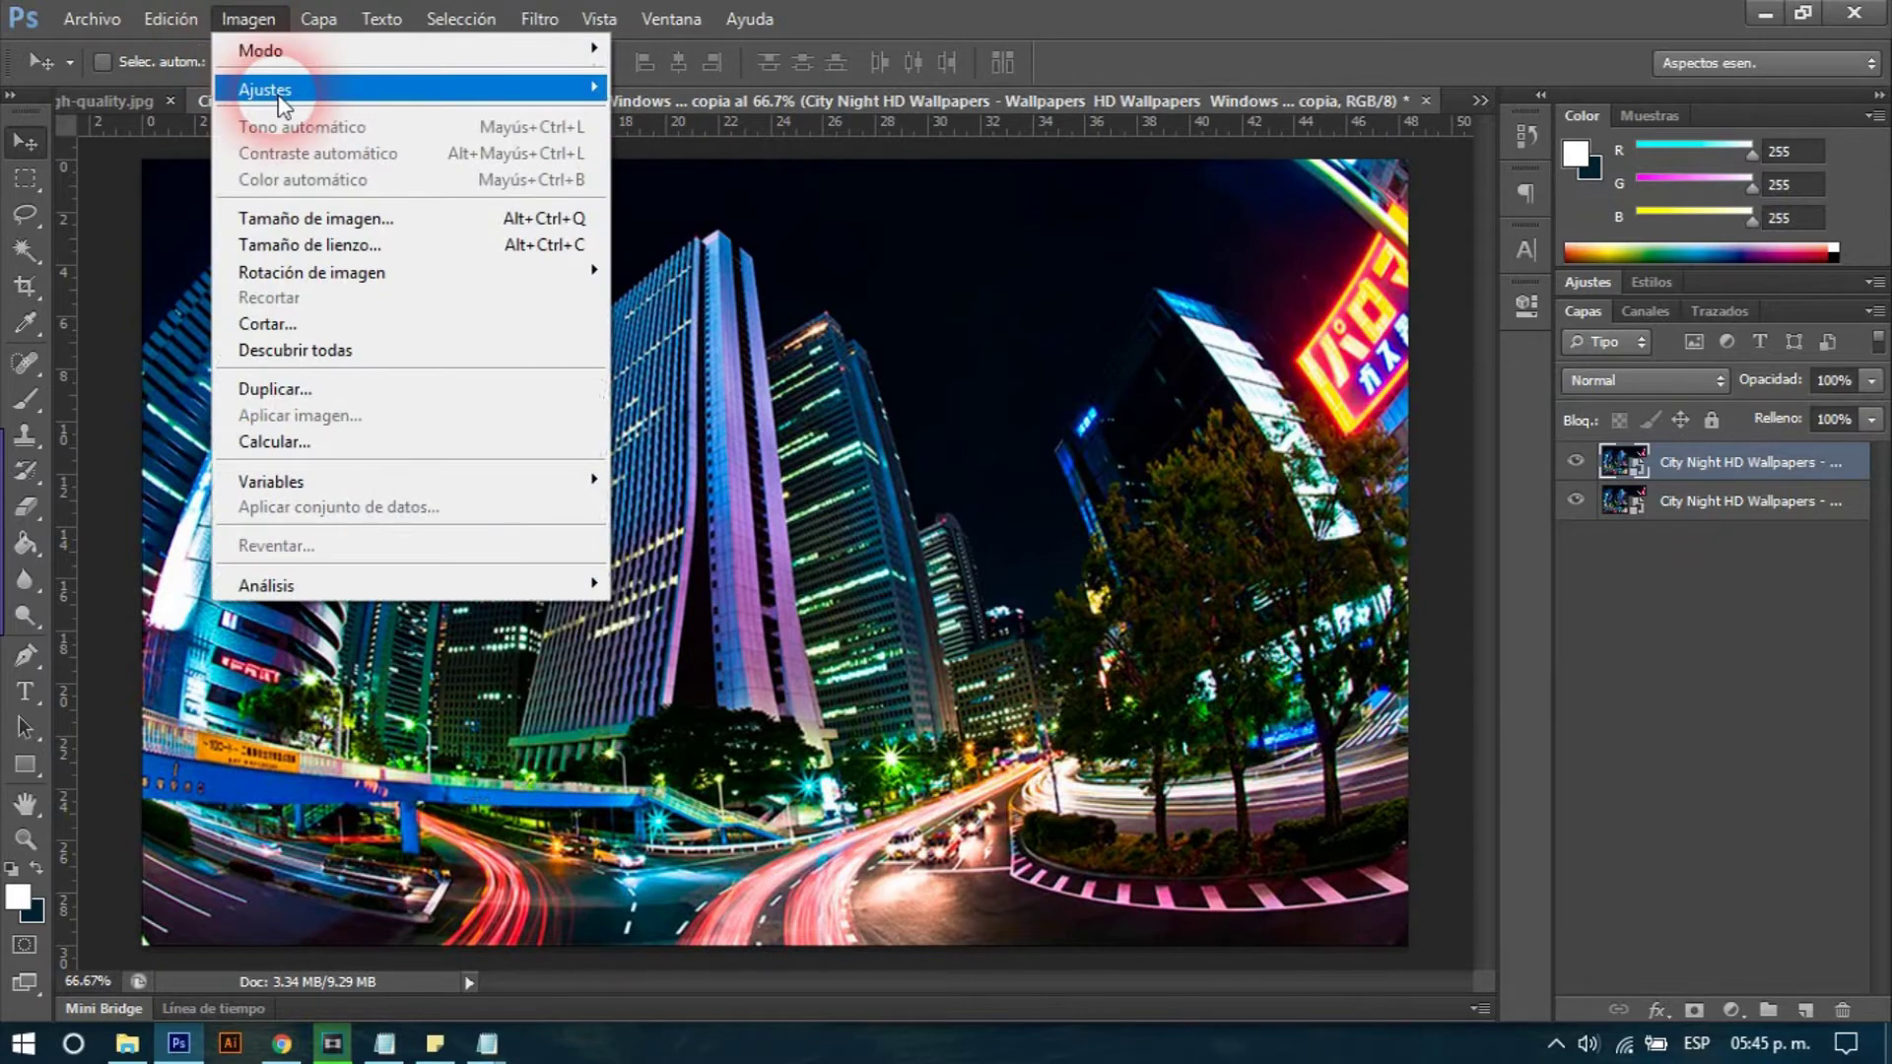
pyautogui.moveTo(266, 89)
pyautogui.click(800, 553)
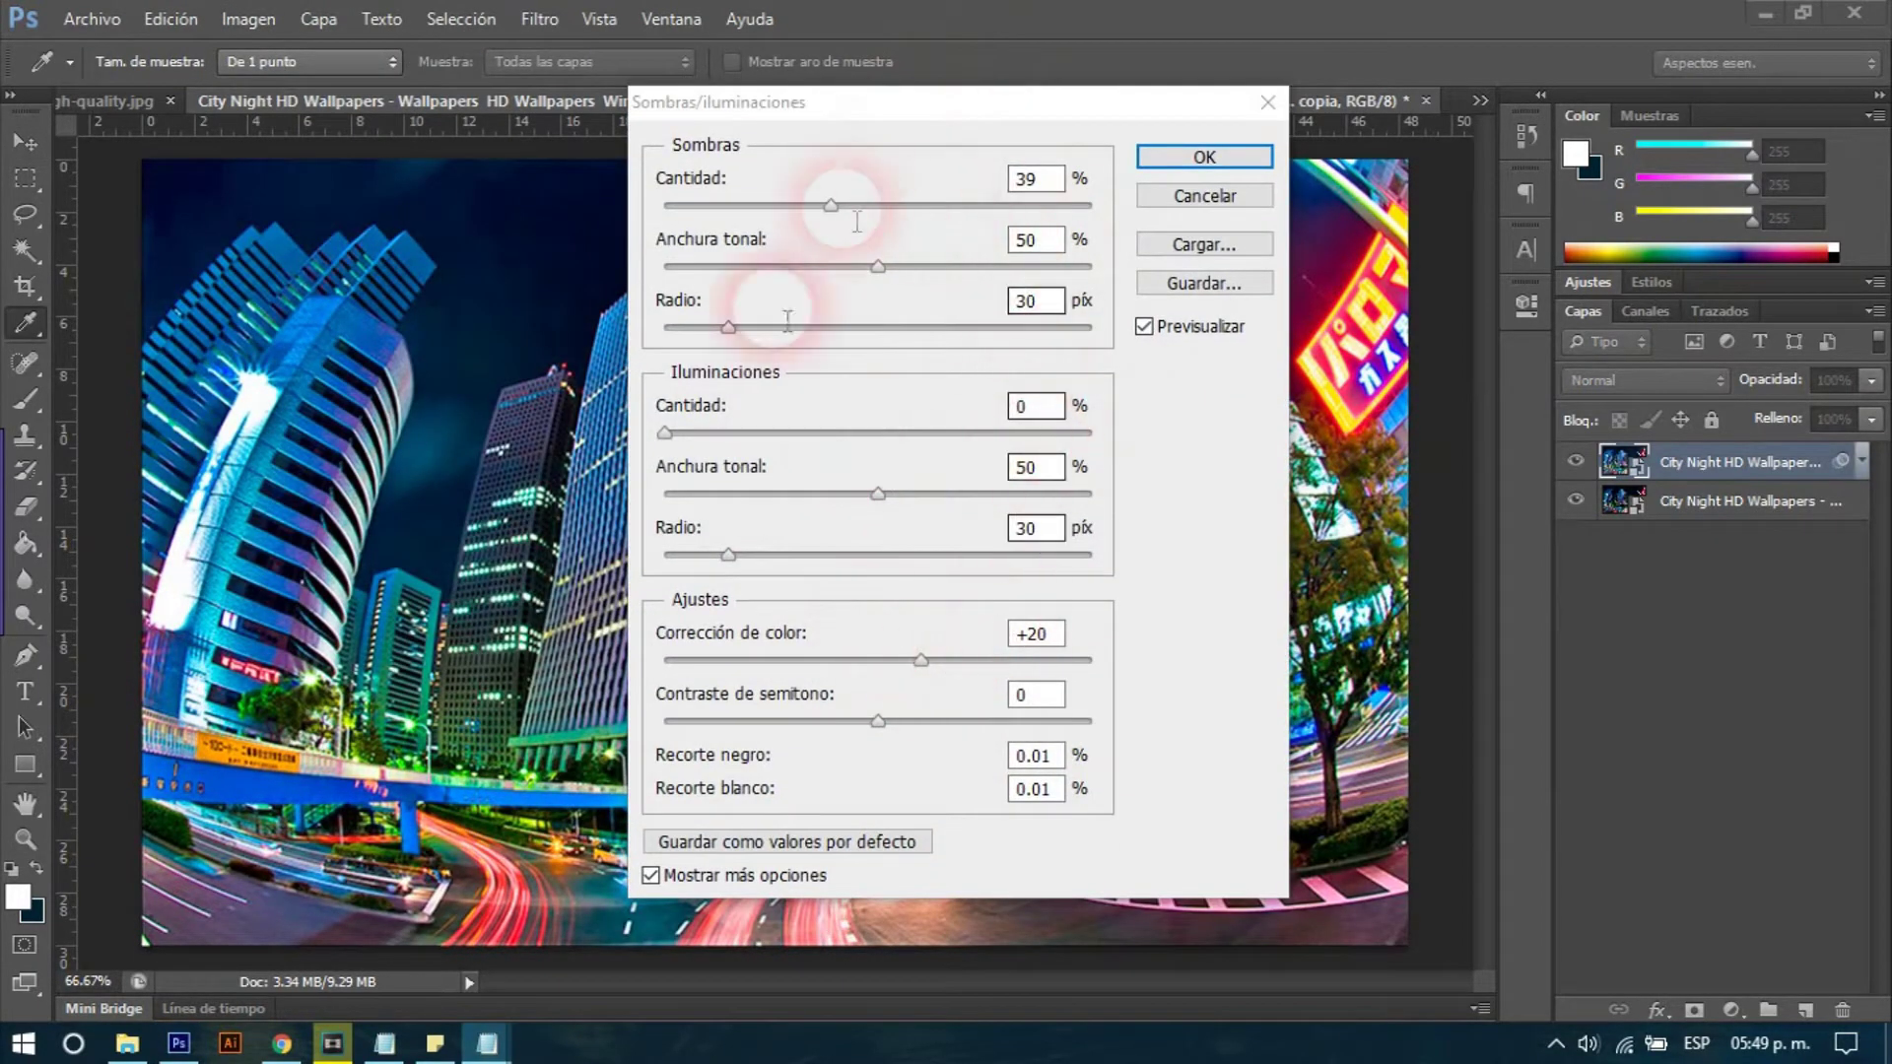
pyautogui.doubleClick(1035, 178)
pyautogui.write('15')
pyautogui.press('Tab')
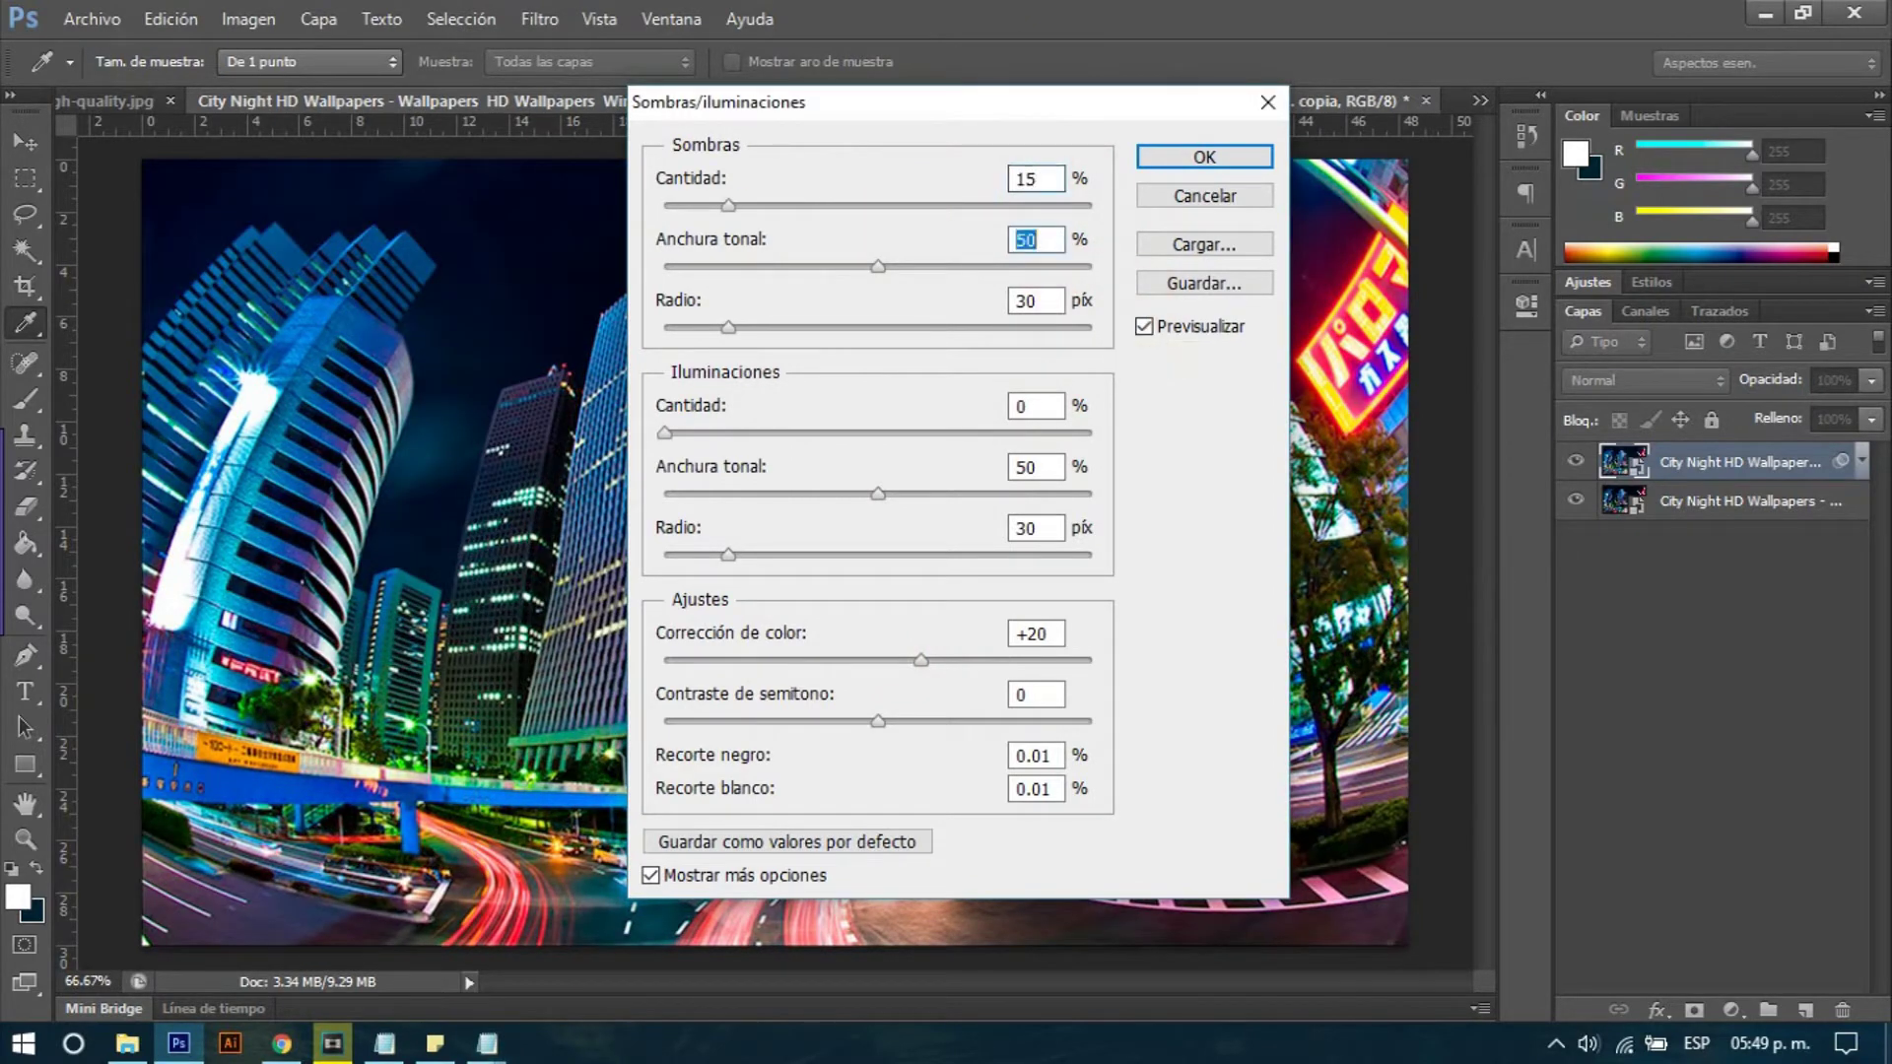
pyautogui.write('20')
pyautogui.press('Tab')
pyautogui.write('70')
# - Set Highlights to 50/65/50 and colour correction to +40, then apply
pyautogui.press('Tab')
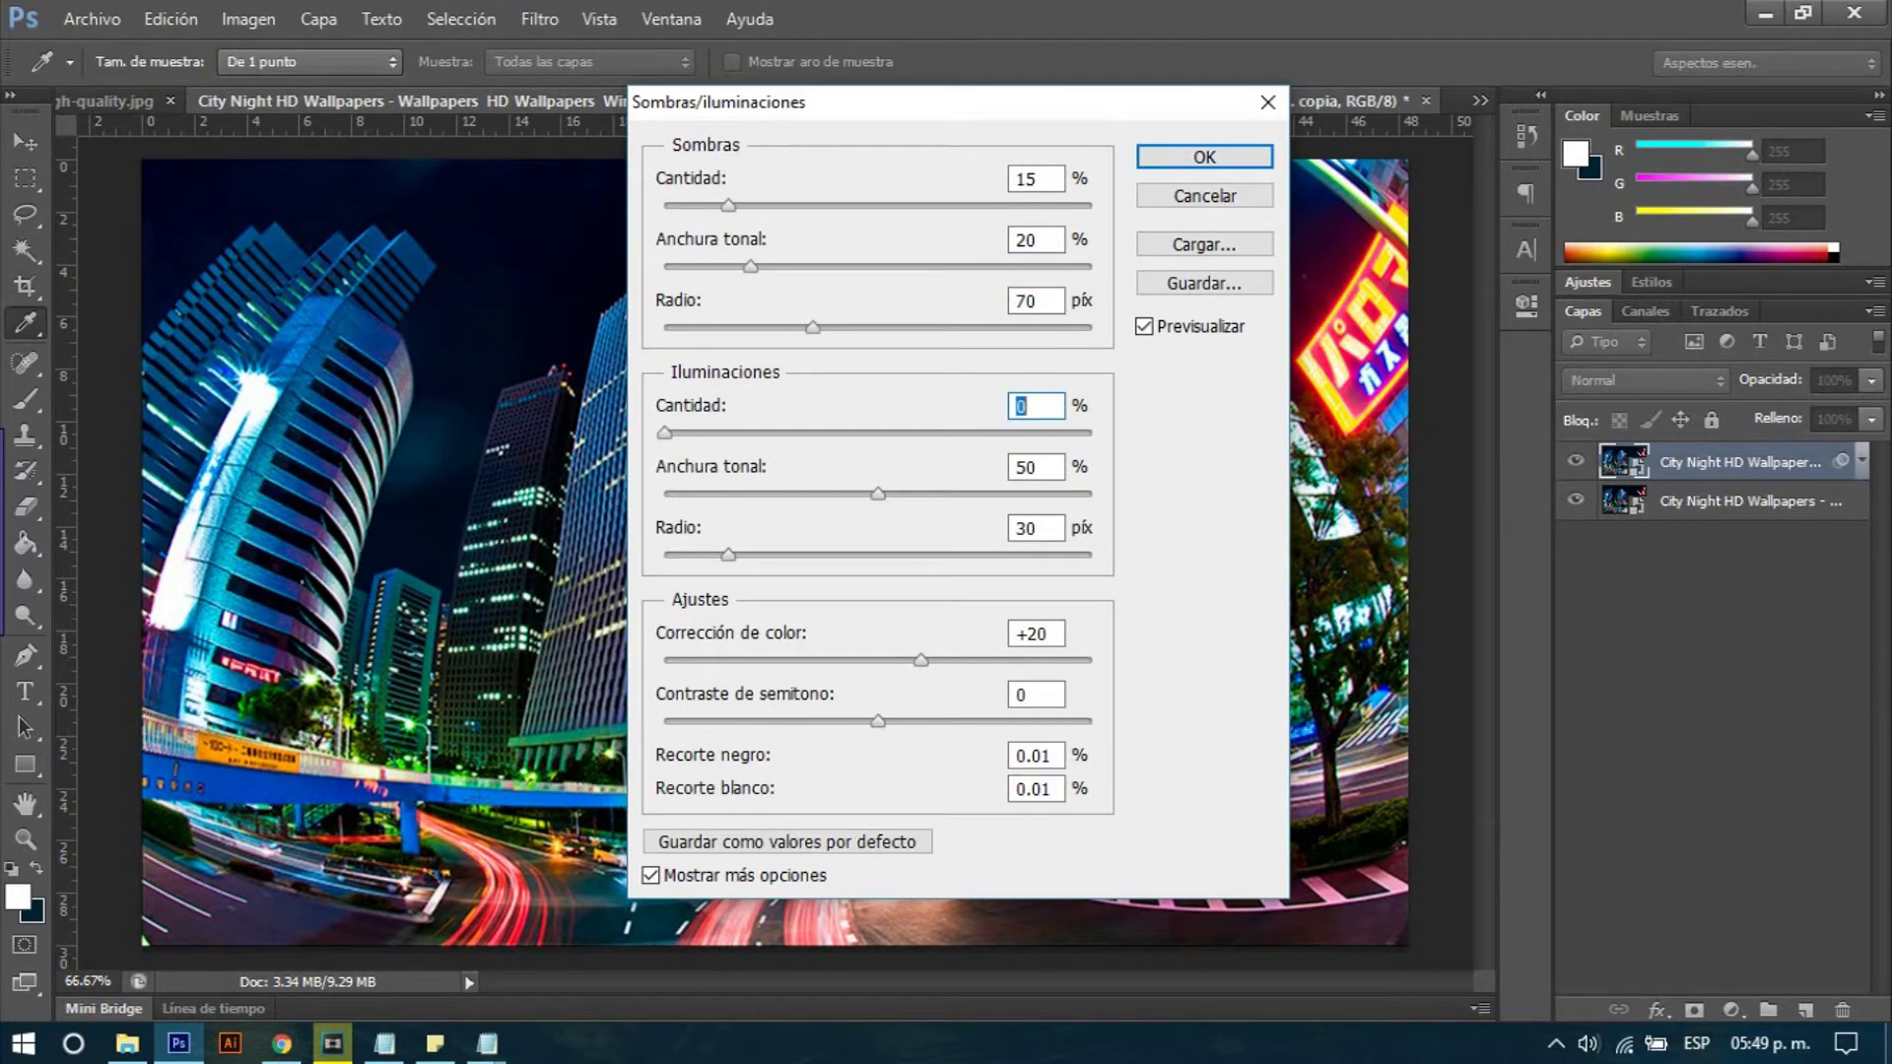
pyautogui.write('50')
pyautogui.press('Tab')
pyautogui.write('6')
pyautogui.write('5')
pyautogui.press('Tab')
pyautogui.write('50')
pyautogui.press('Tab')
pyautogui.write('+40')
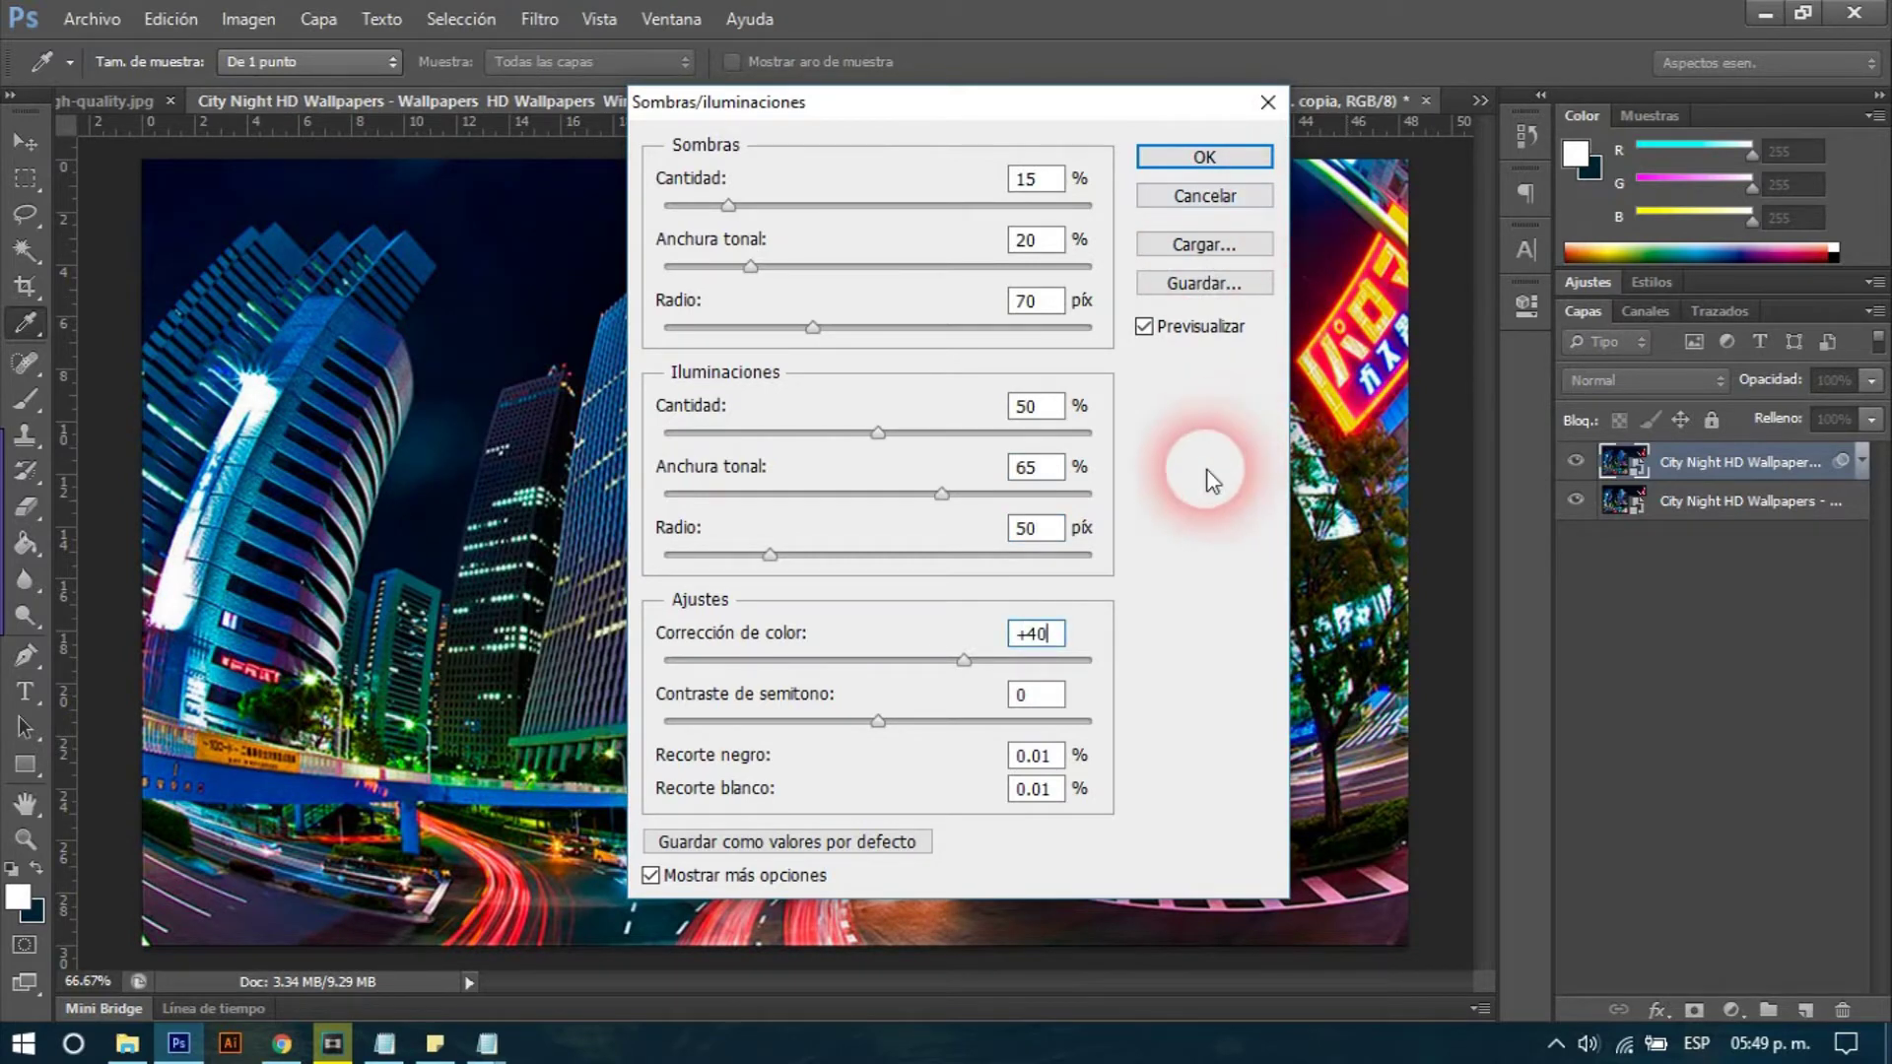
pyautogui.click(1233, 156)
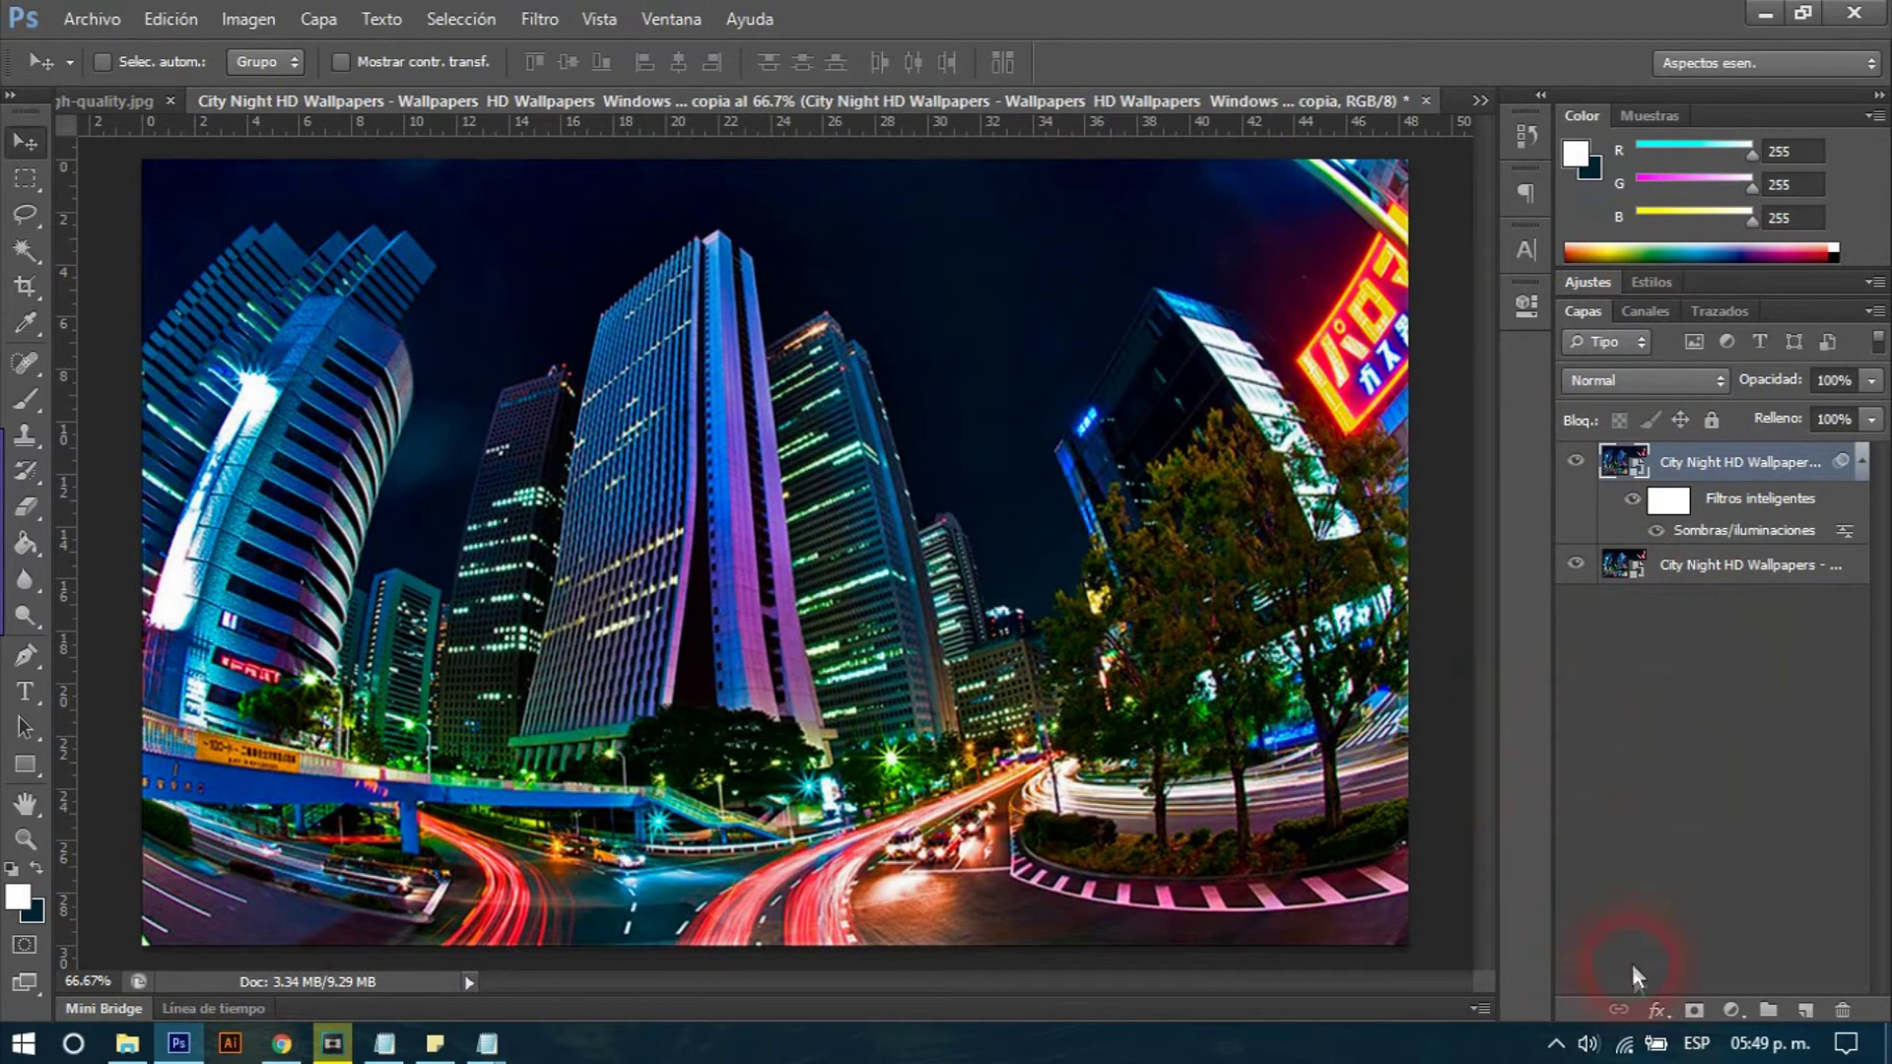
# - Add a Curves adjustment layer and set its black point input to 20
pyautogui.click(1730, 1010)
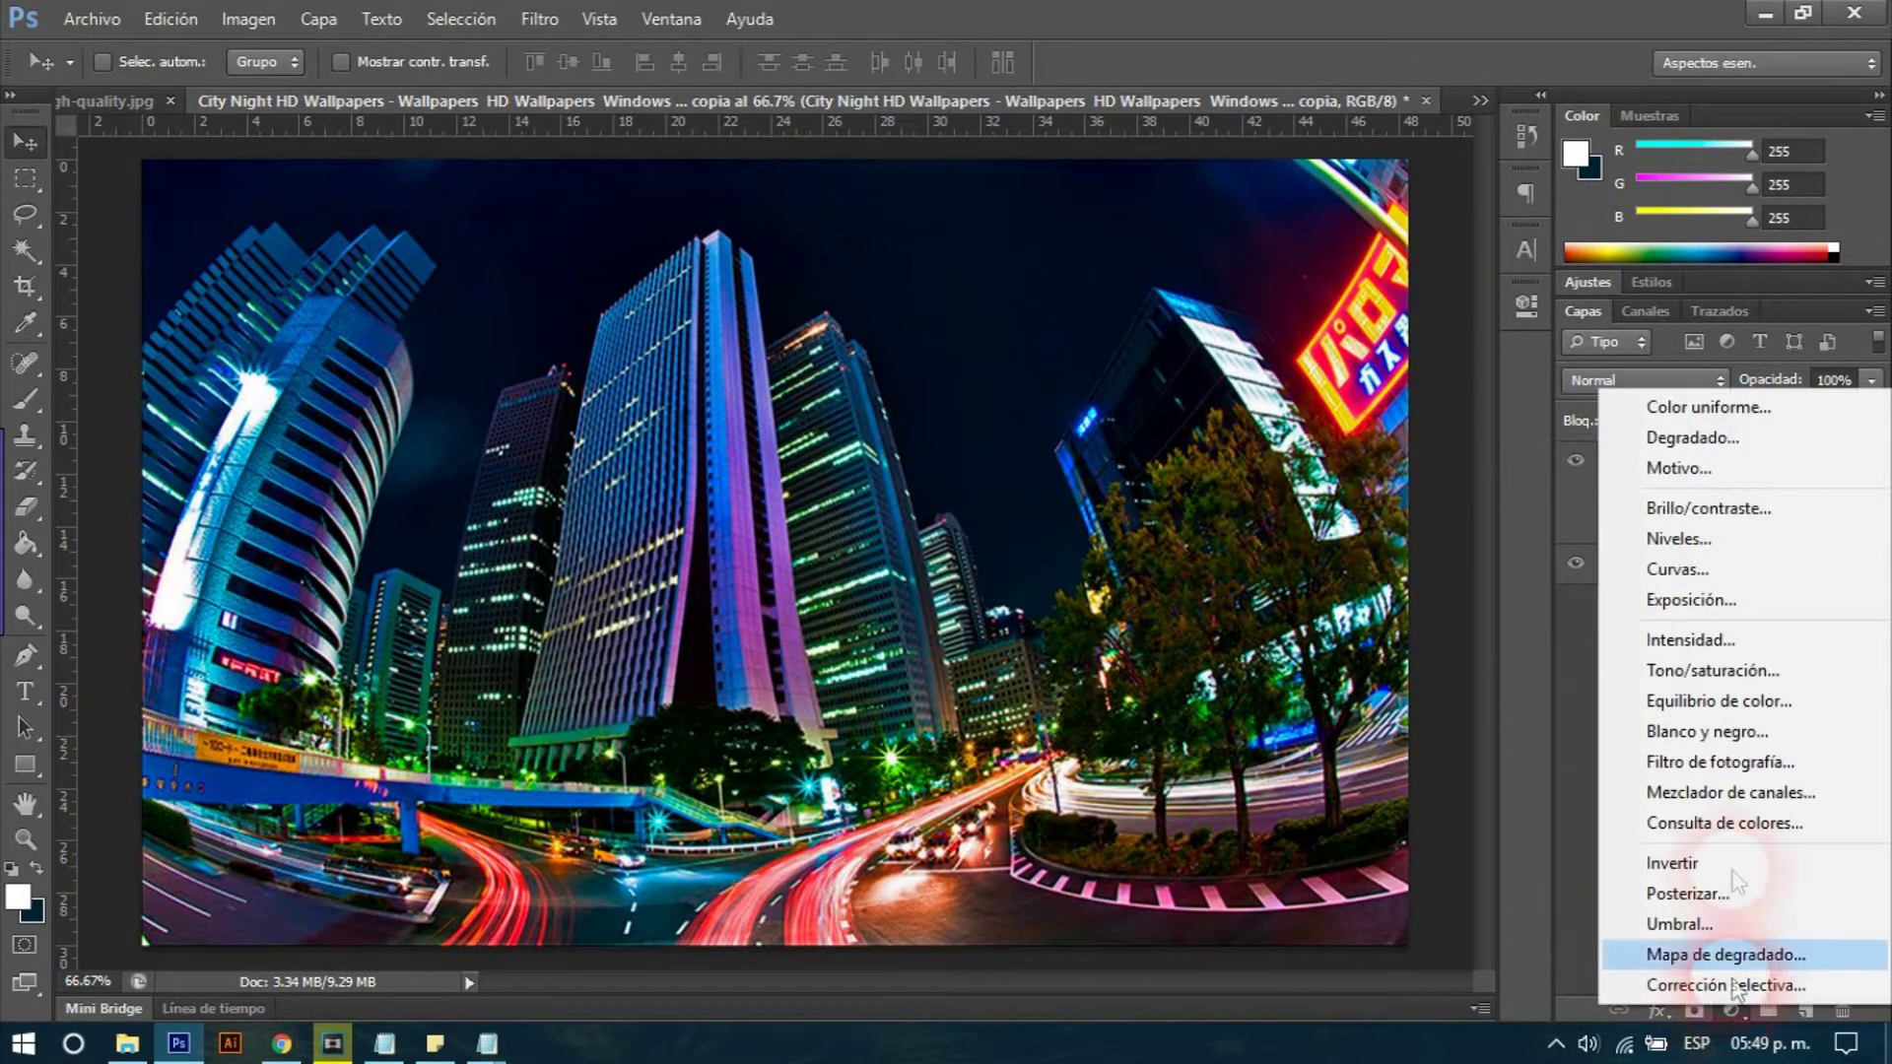
pyautogui.click(1677, 566)
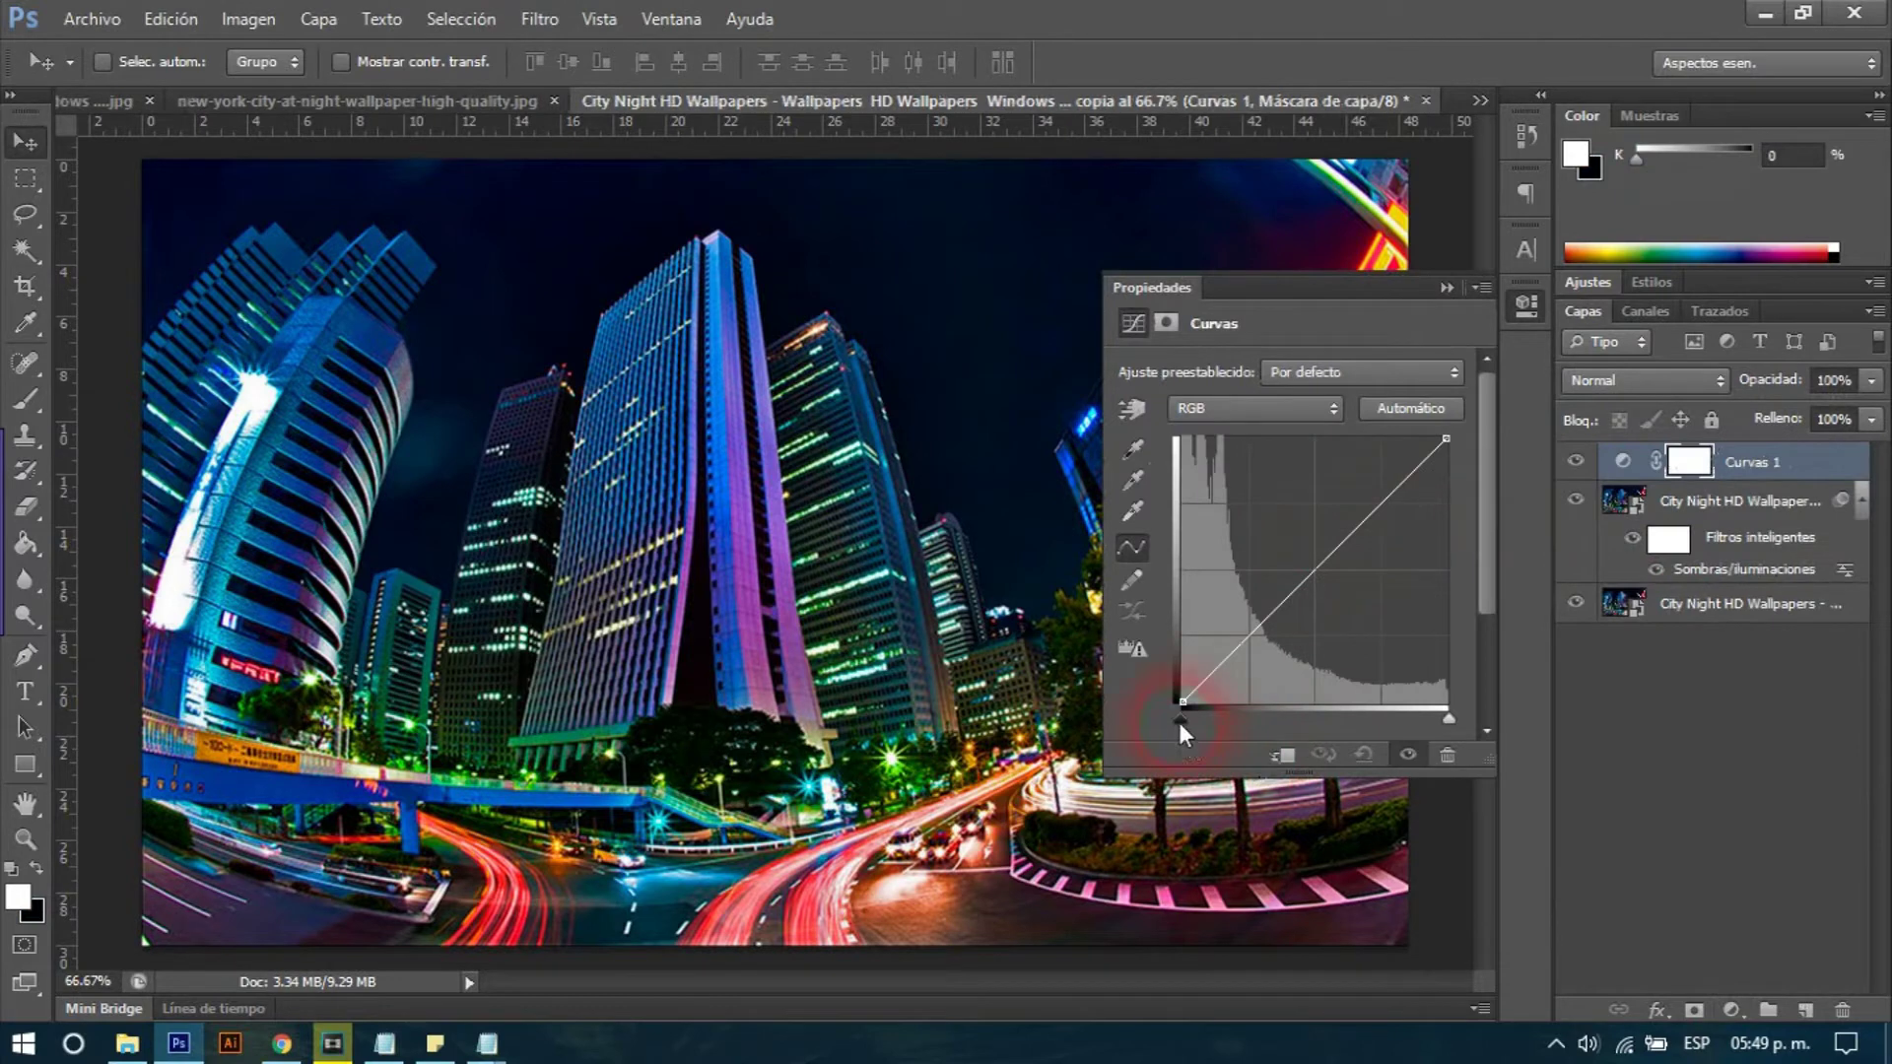
pyautogui.moveTo(1491, 564); pyautogui.dragTo(1492, 615)
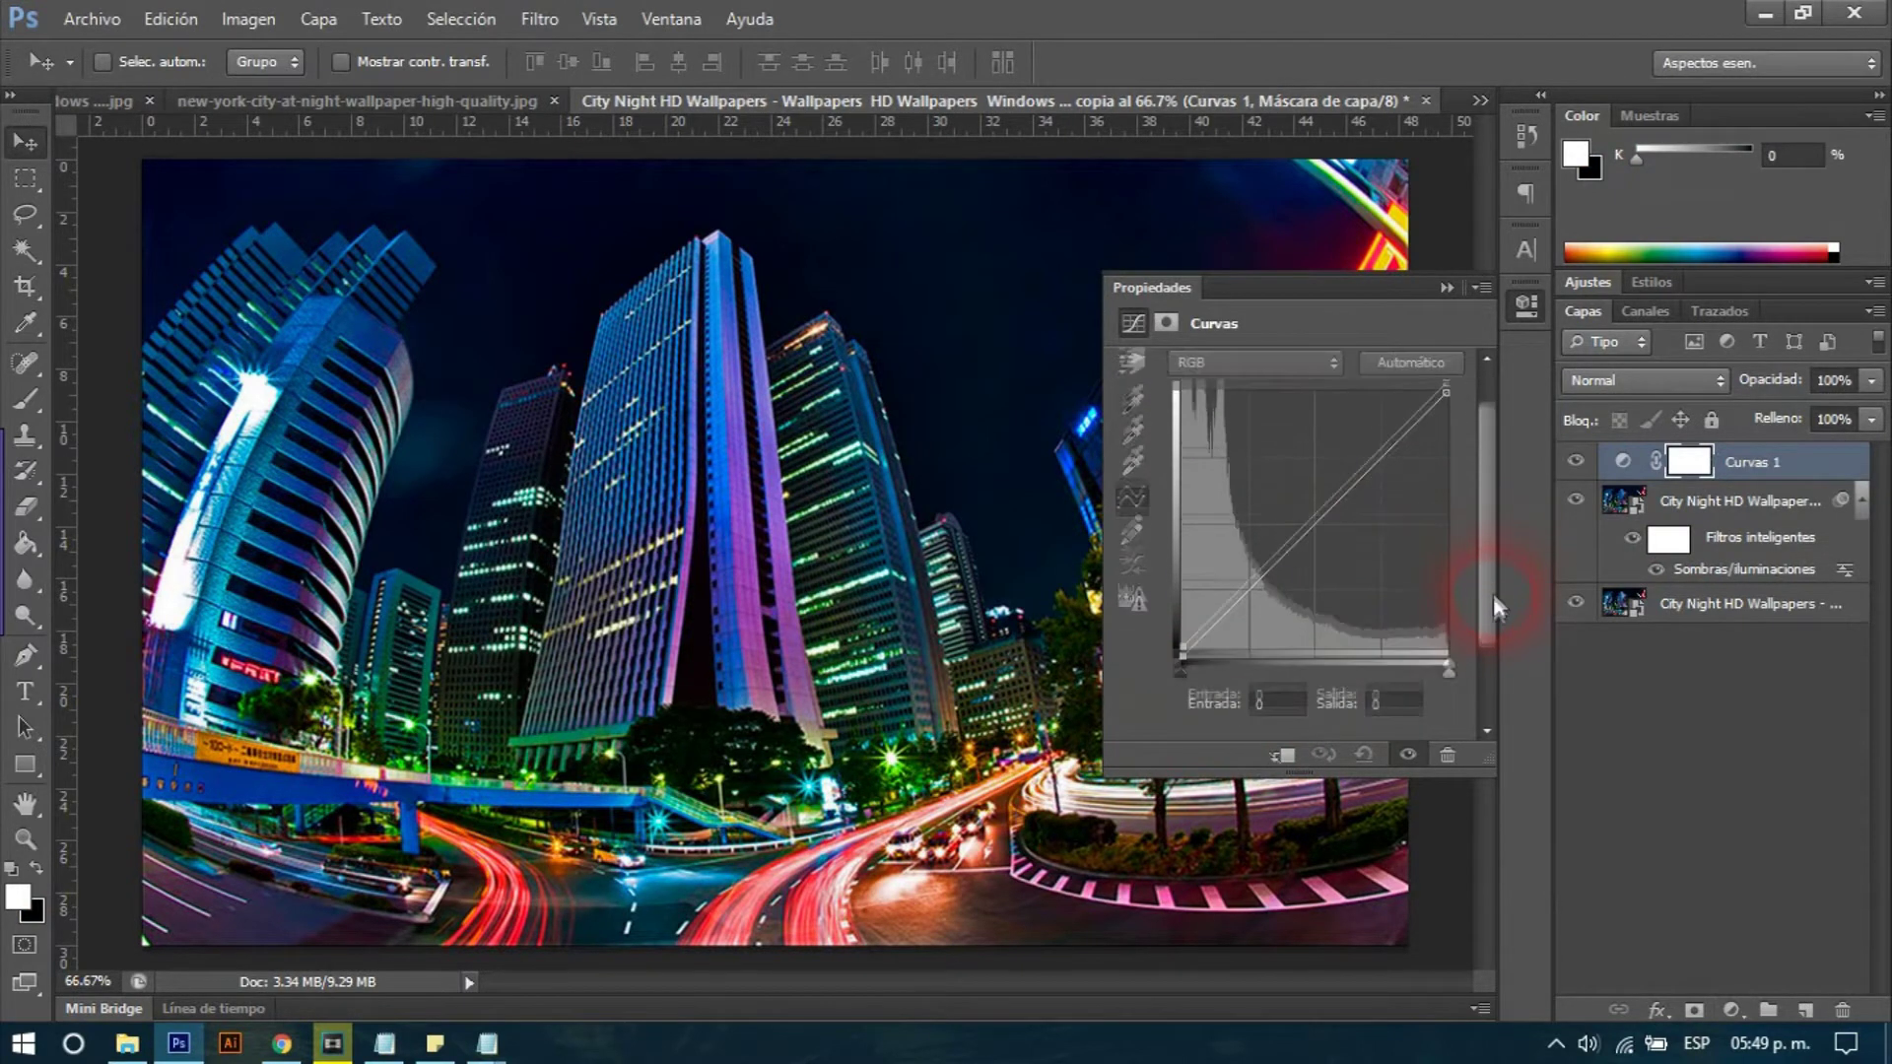
pyautogui.click(1293, 680)
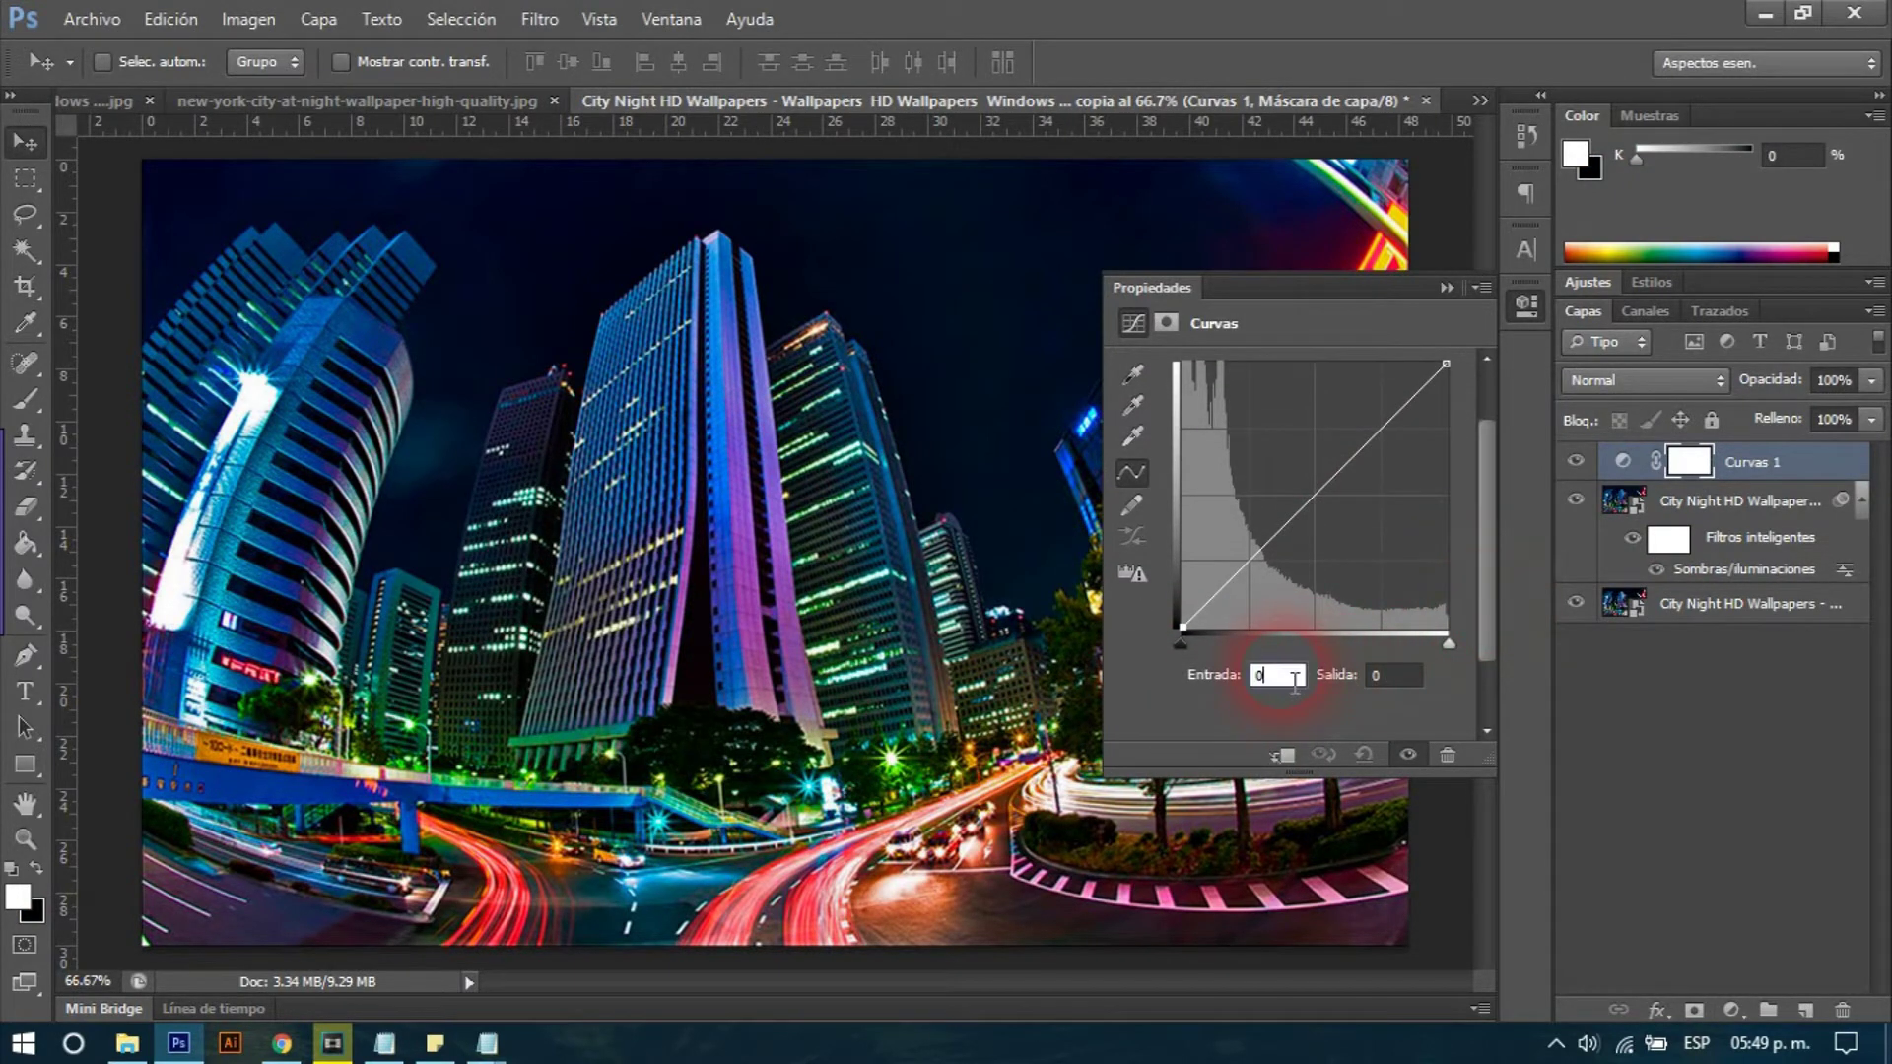
pyautogui.write('20')
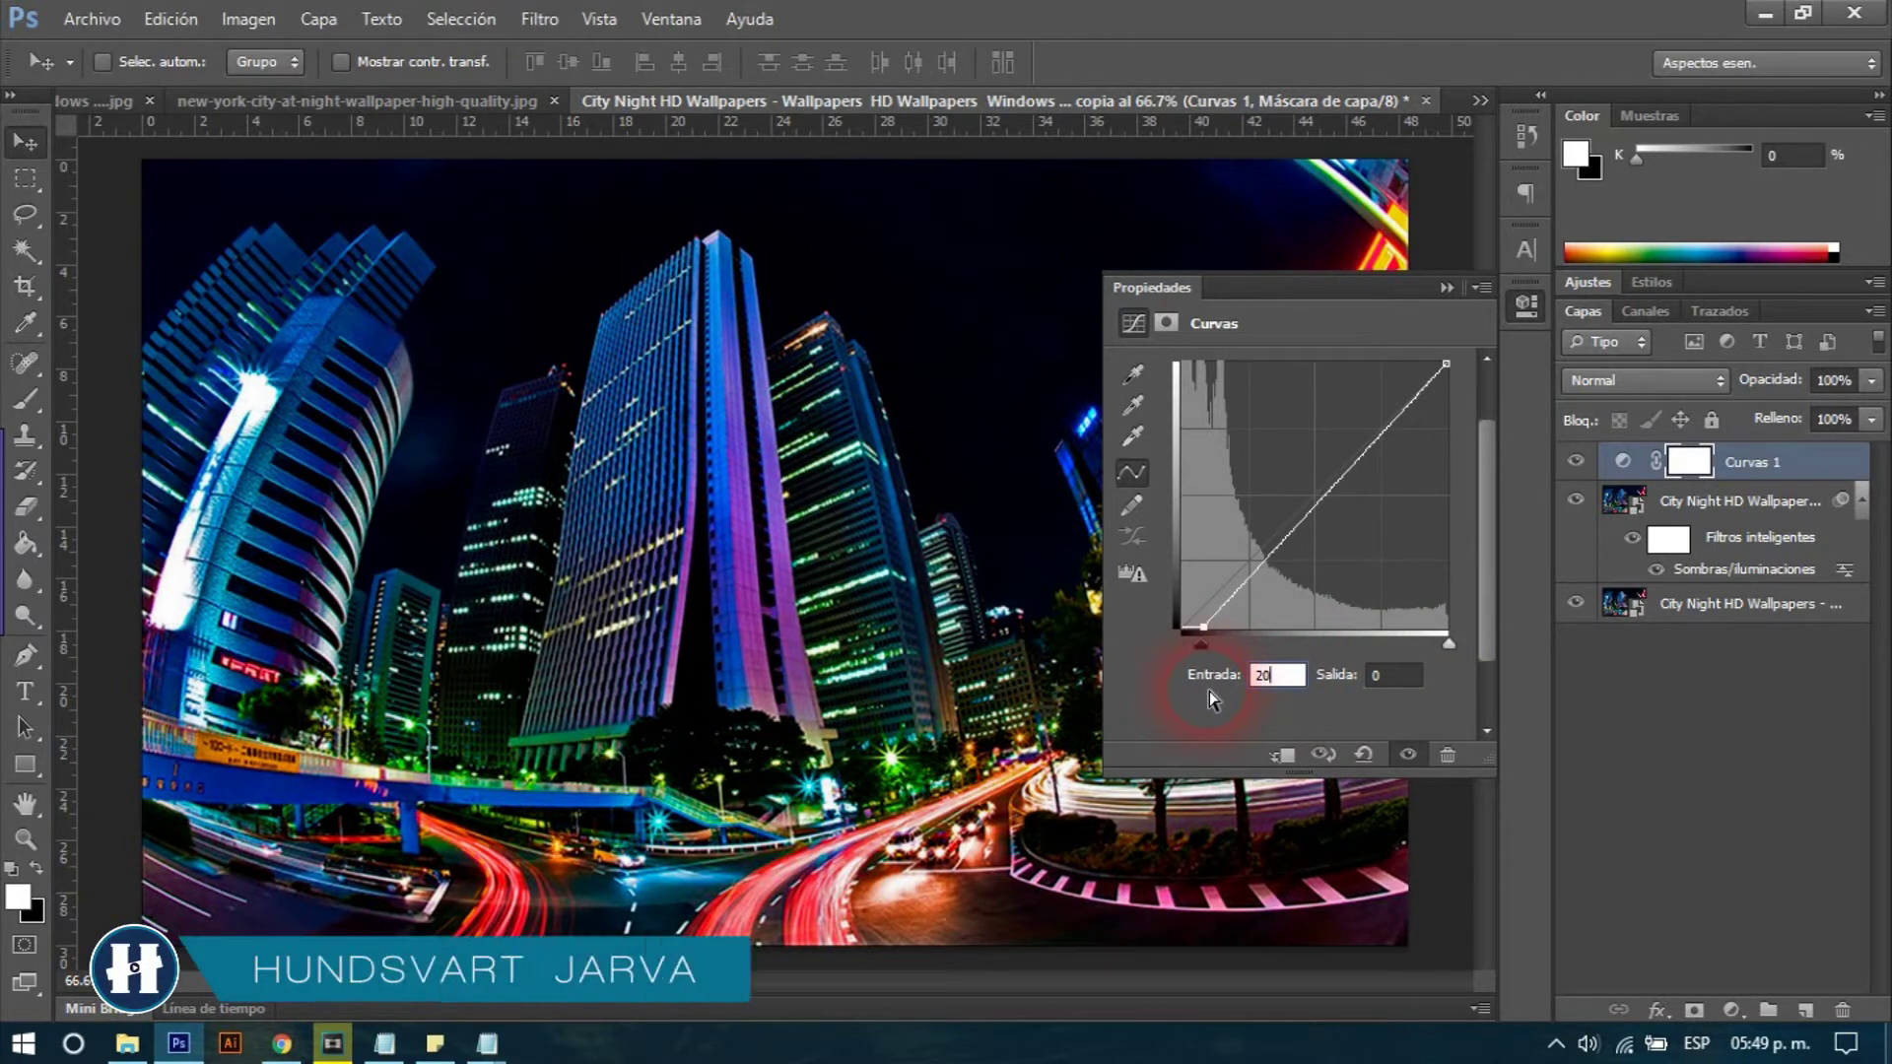
# - Set the Curves white point input to 220, then reselect the smart-object city layer
pyautogui.click(1447, 643)
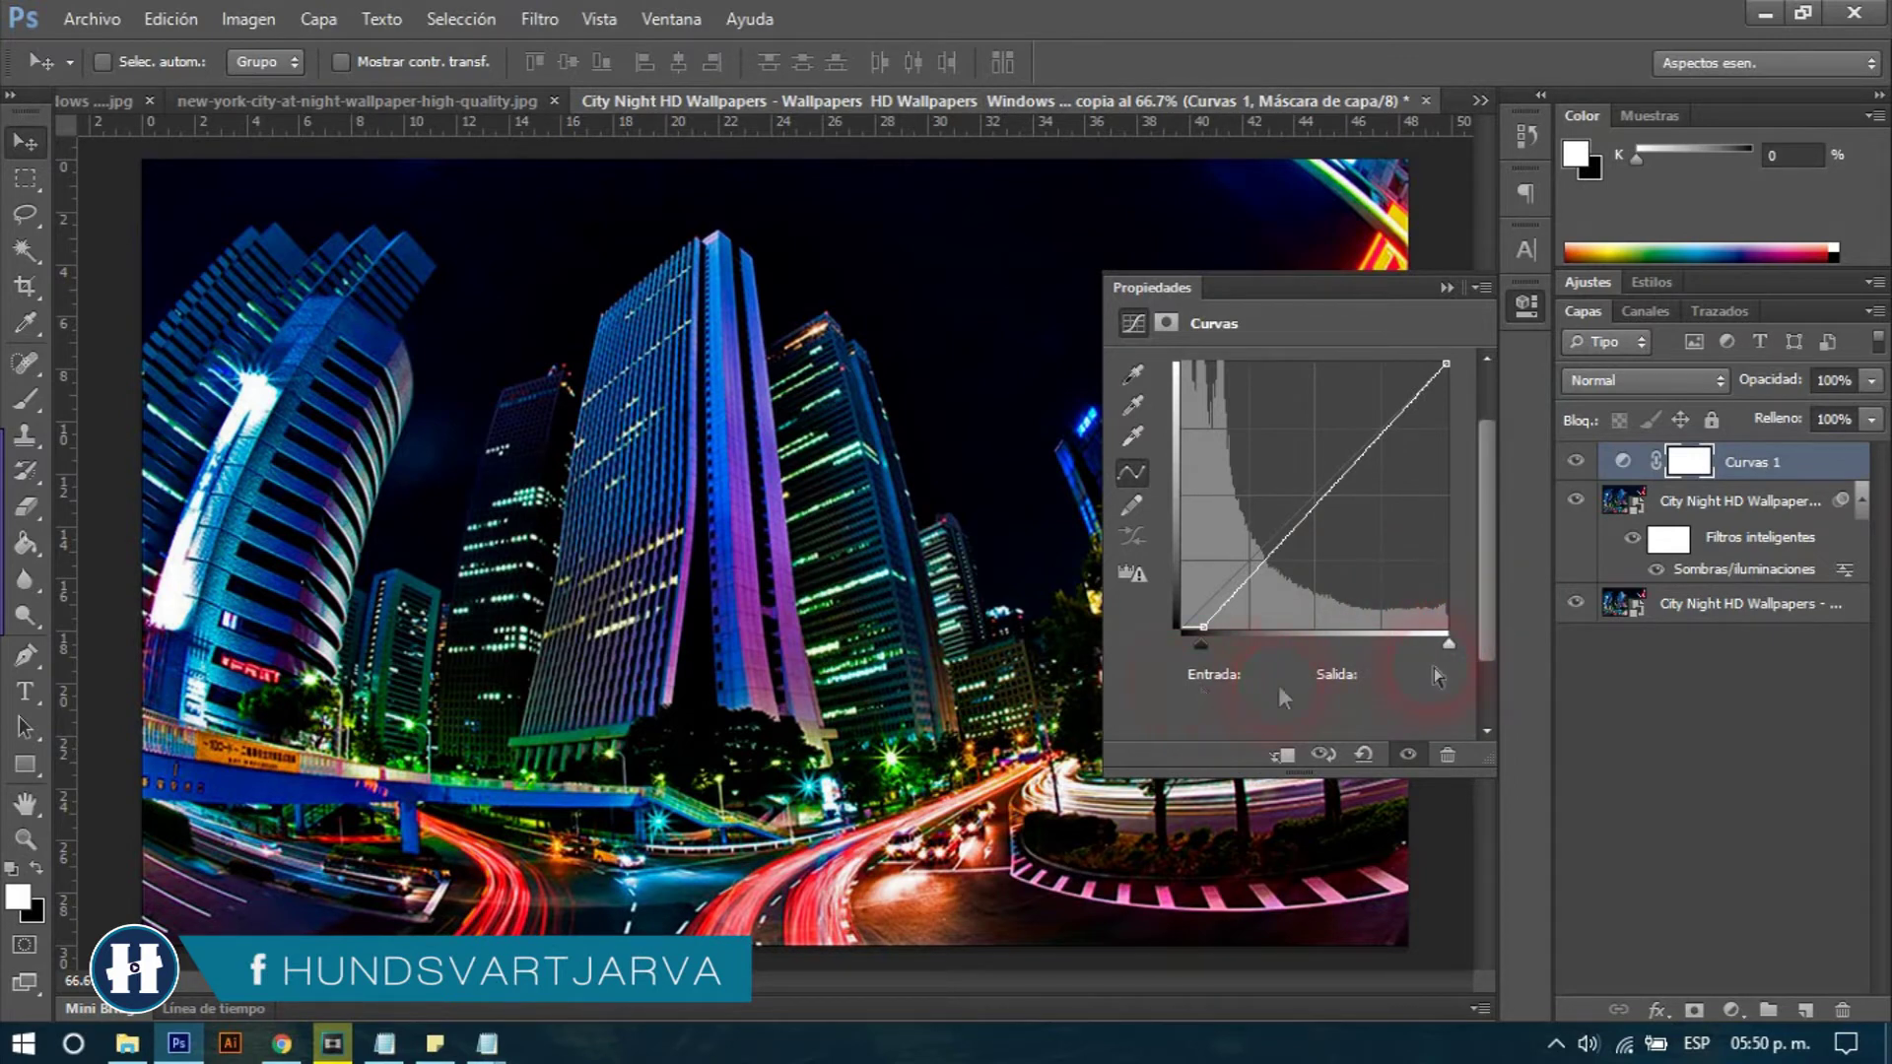
pyautogui.click(1204, 692)
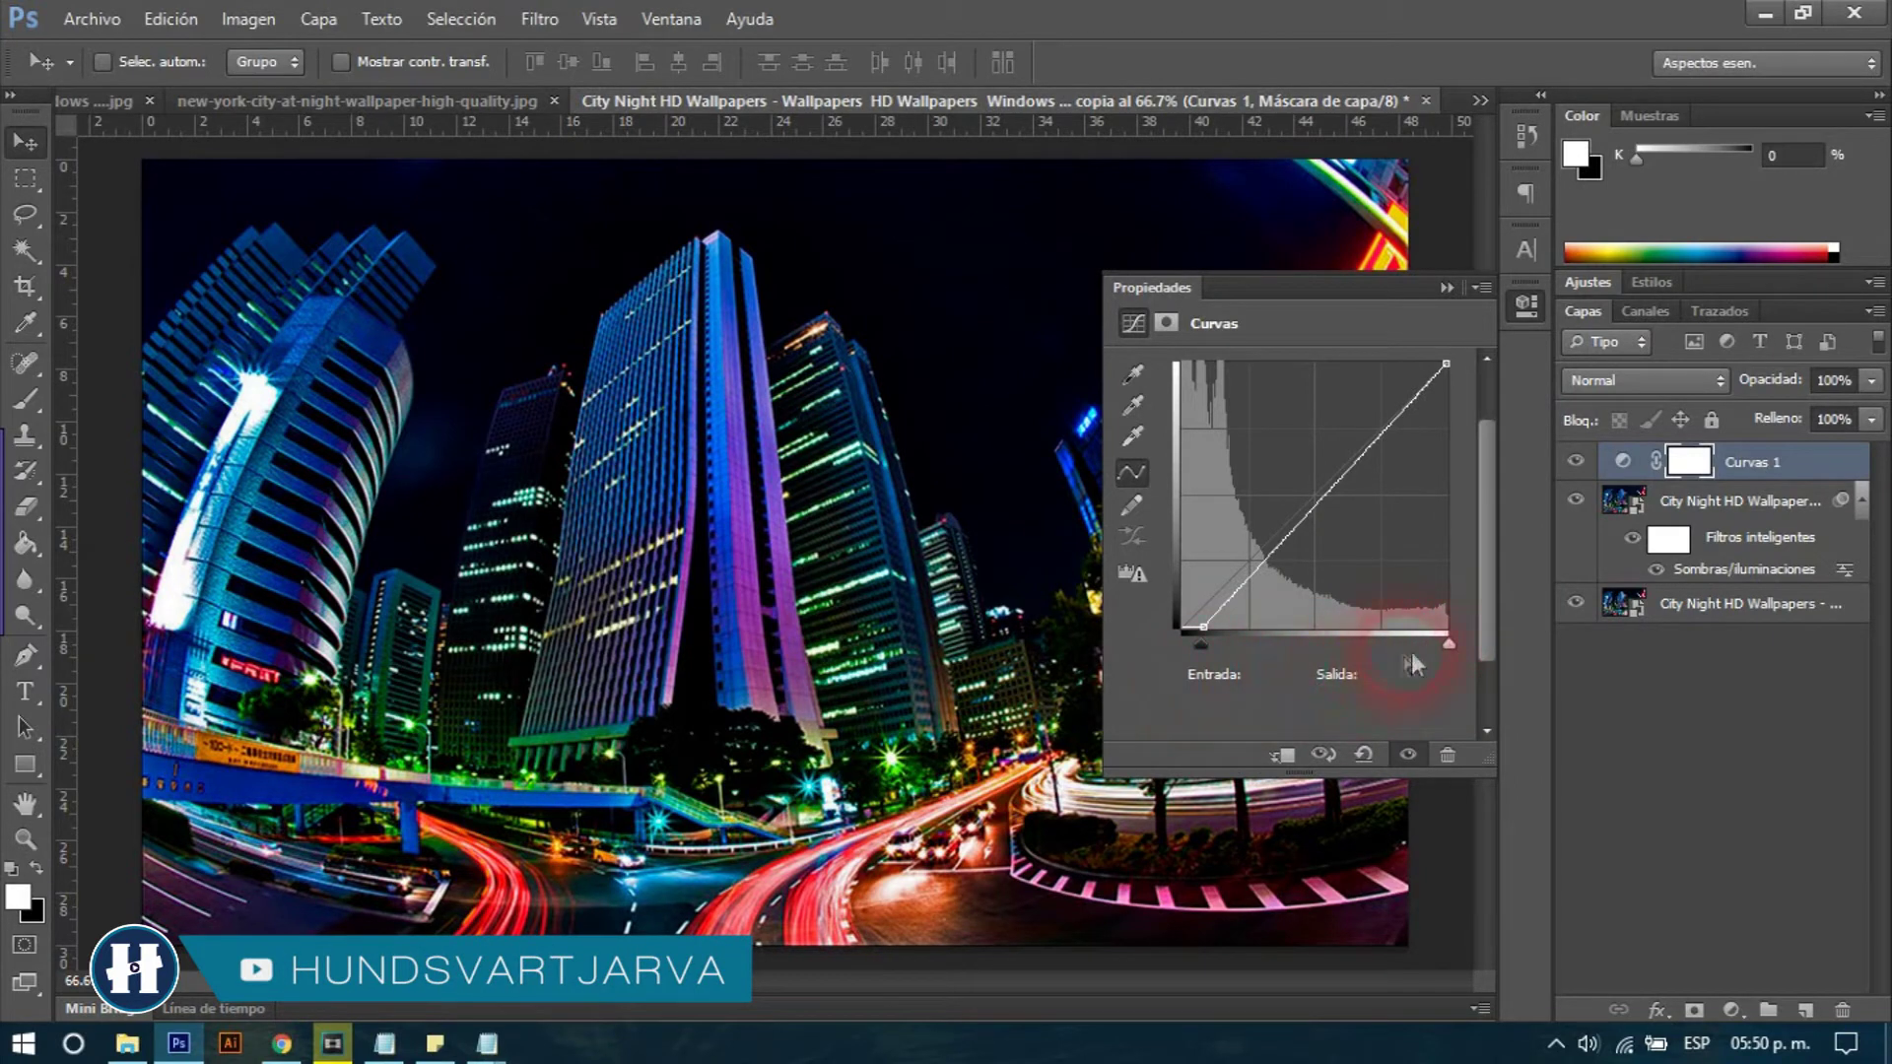
pyautogui.click(1446, 643)
pyautogui.doubleClick(1277, 675)
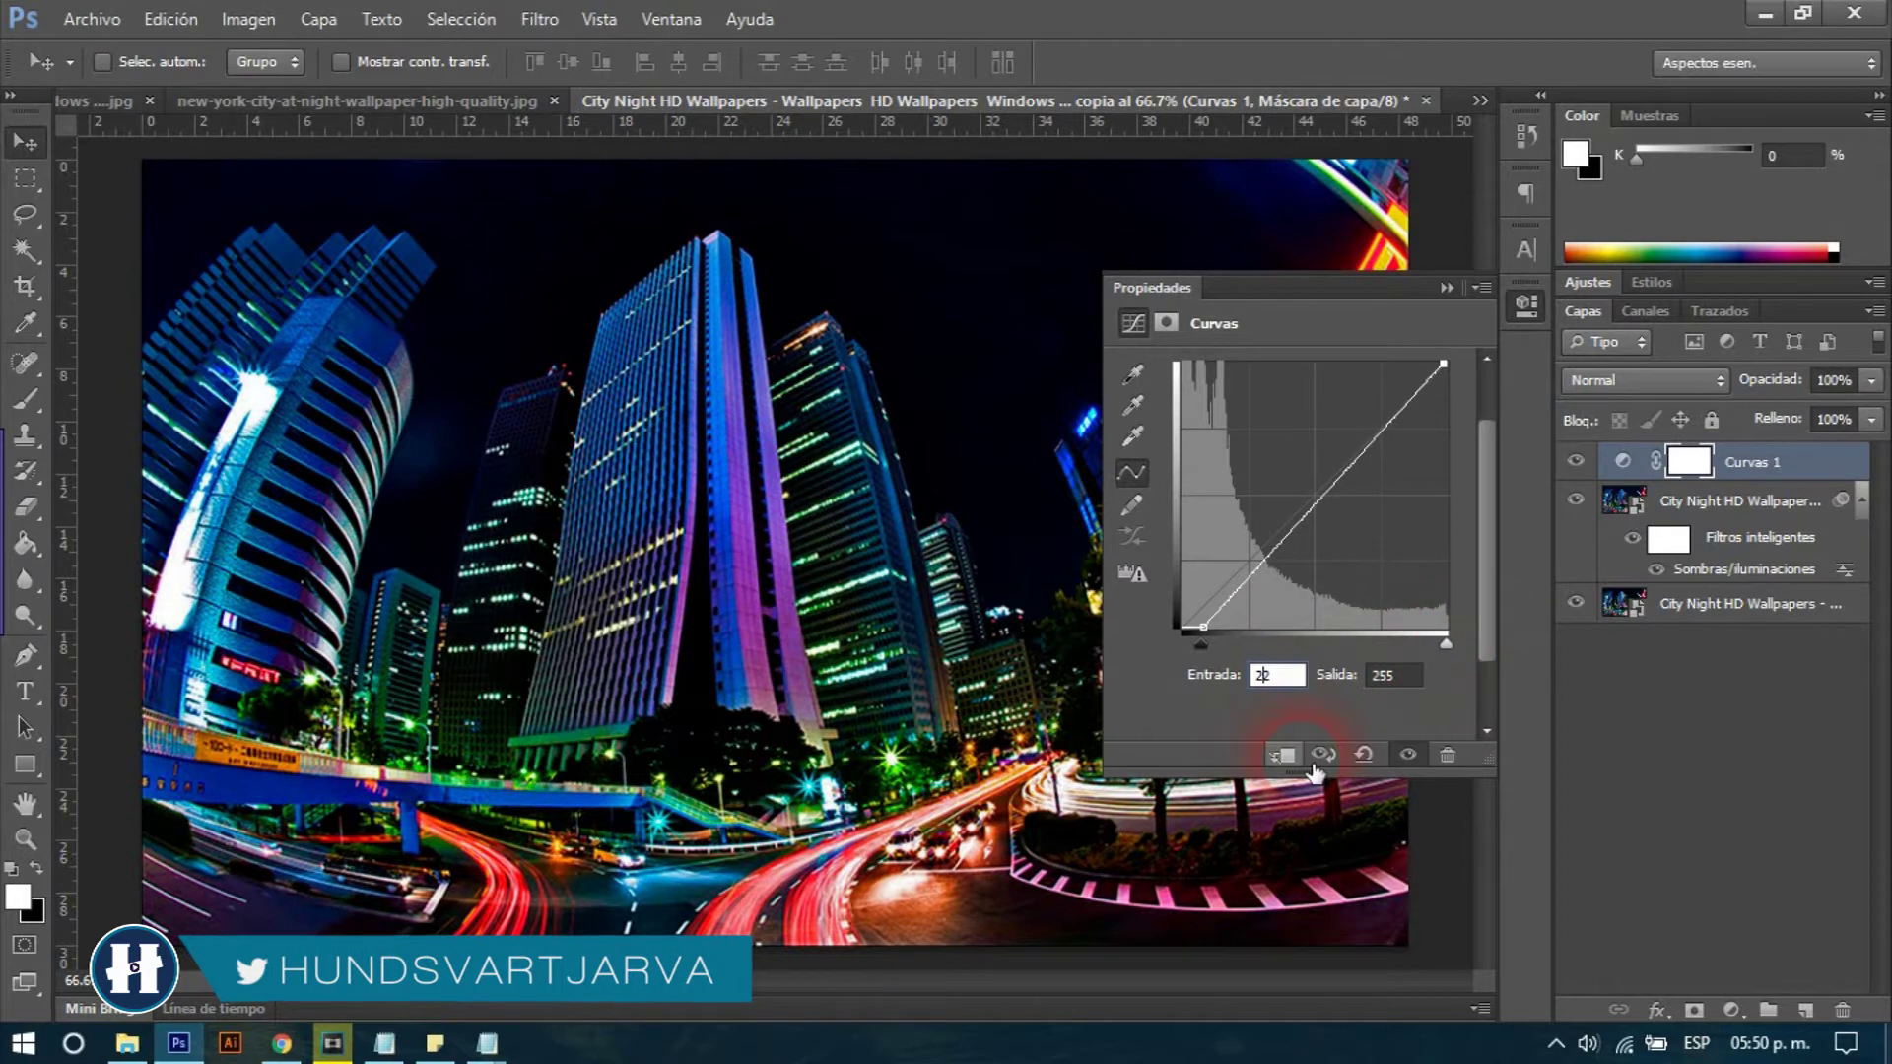
pyautogui.write('220')
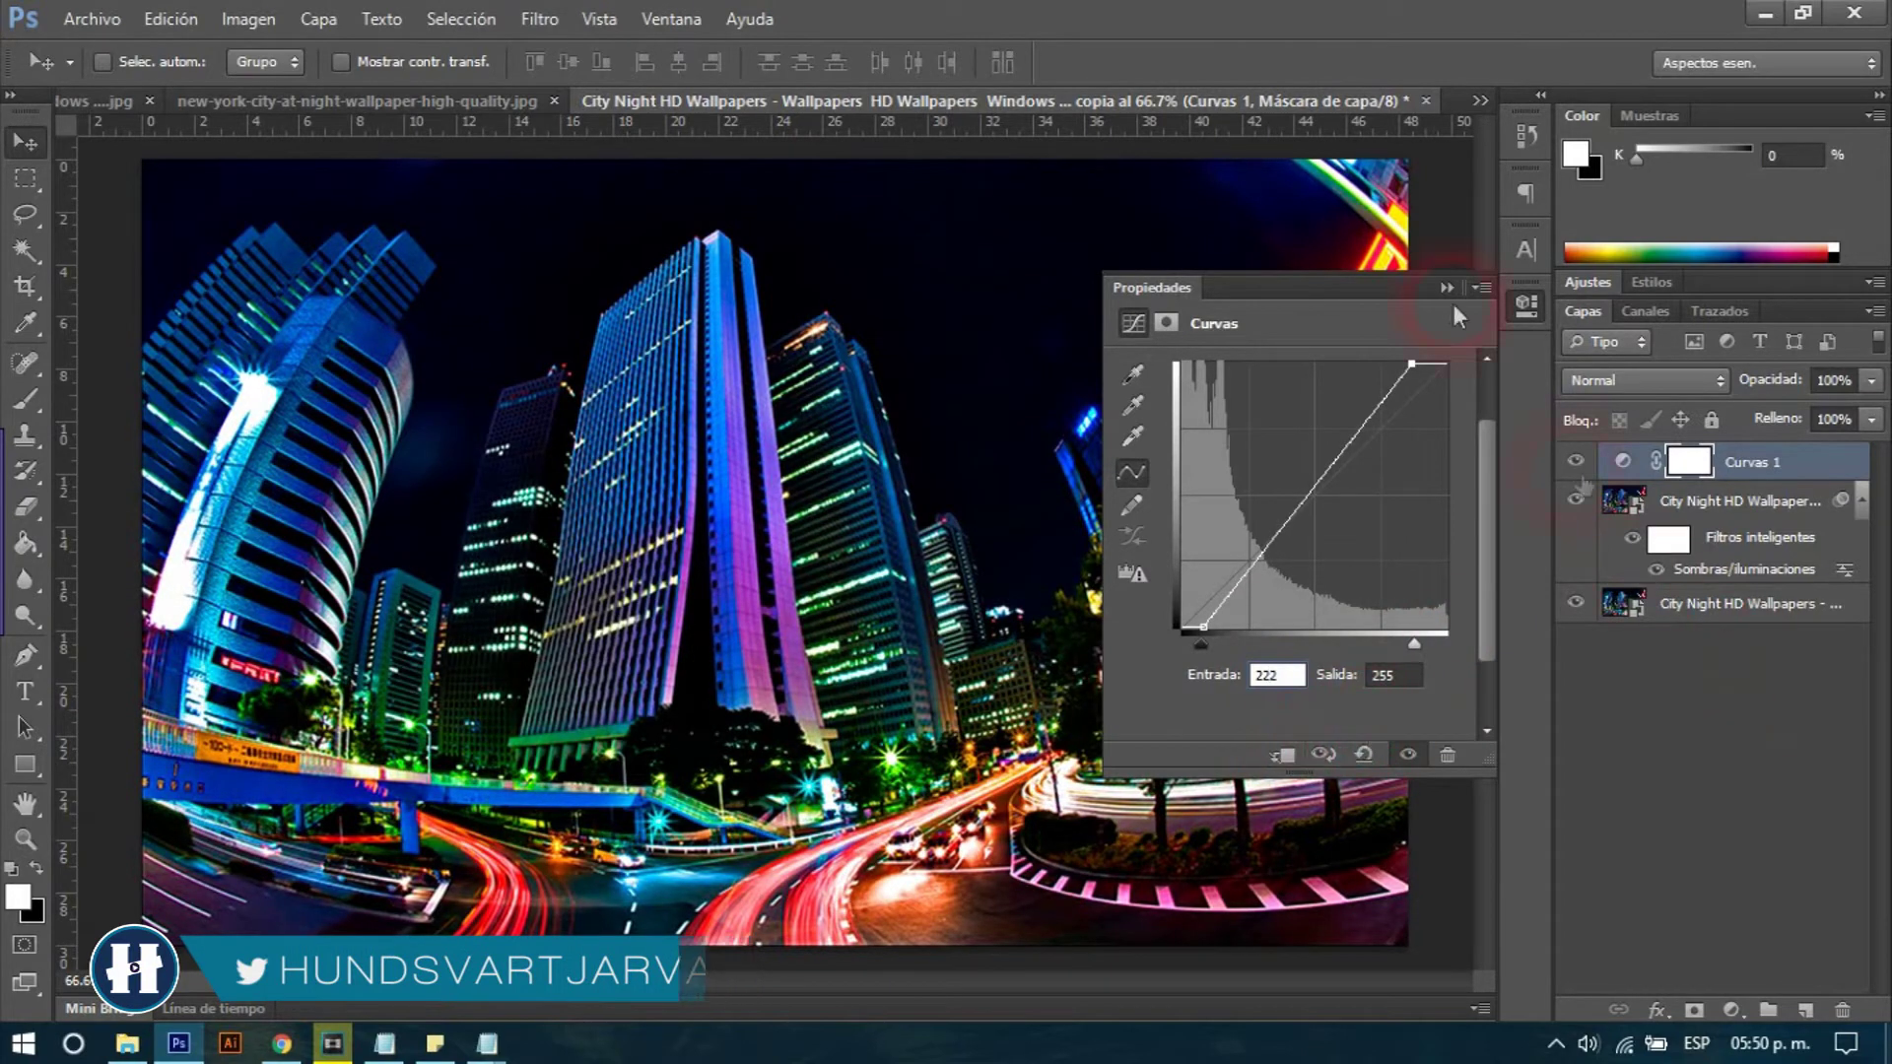
pyautogui.click(1707, 662)
pyautogui.click(1684, 503)
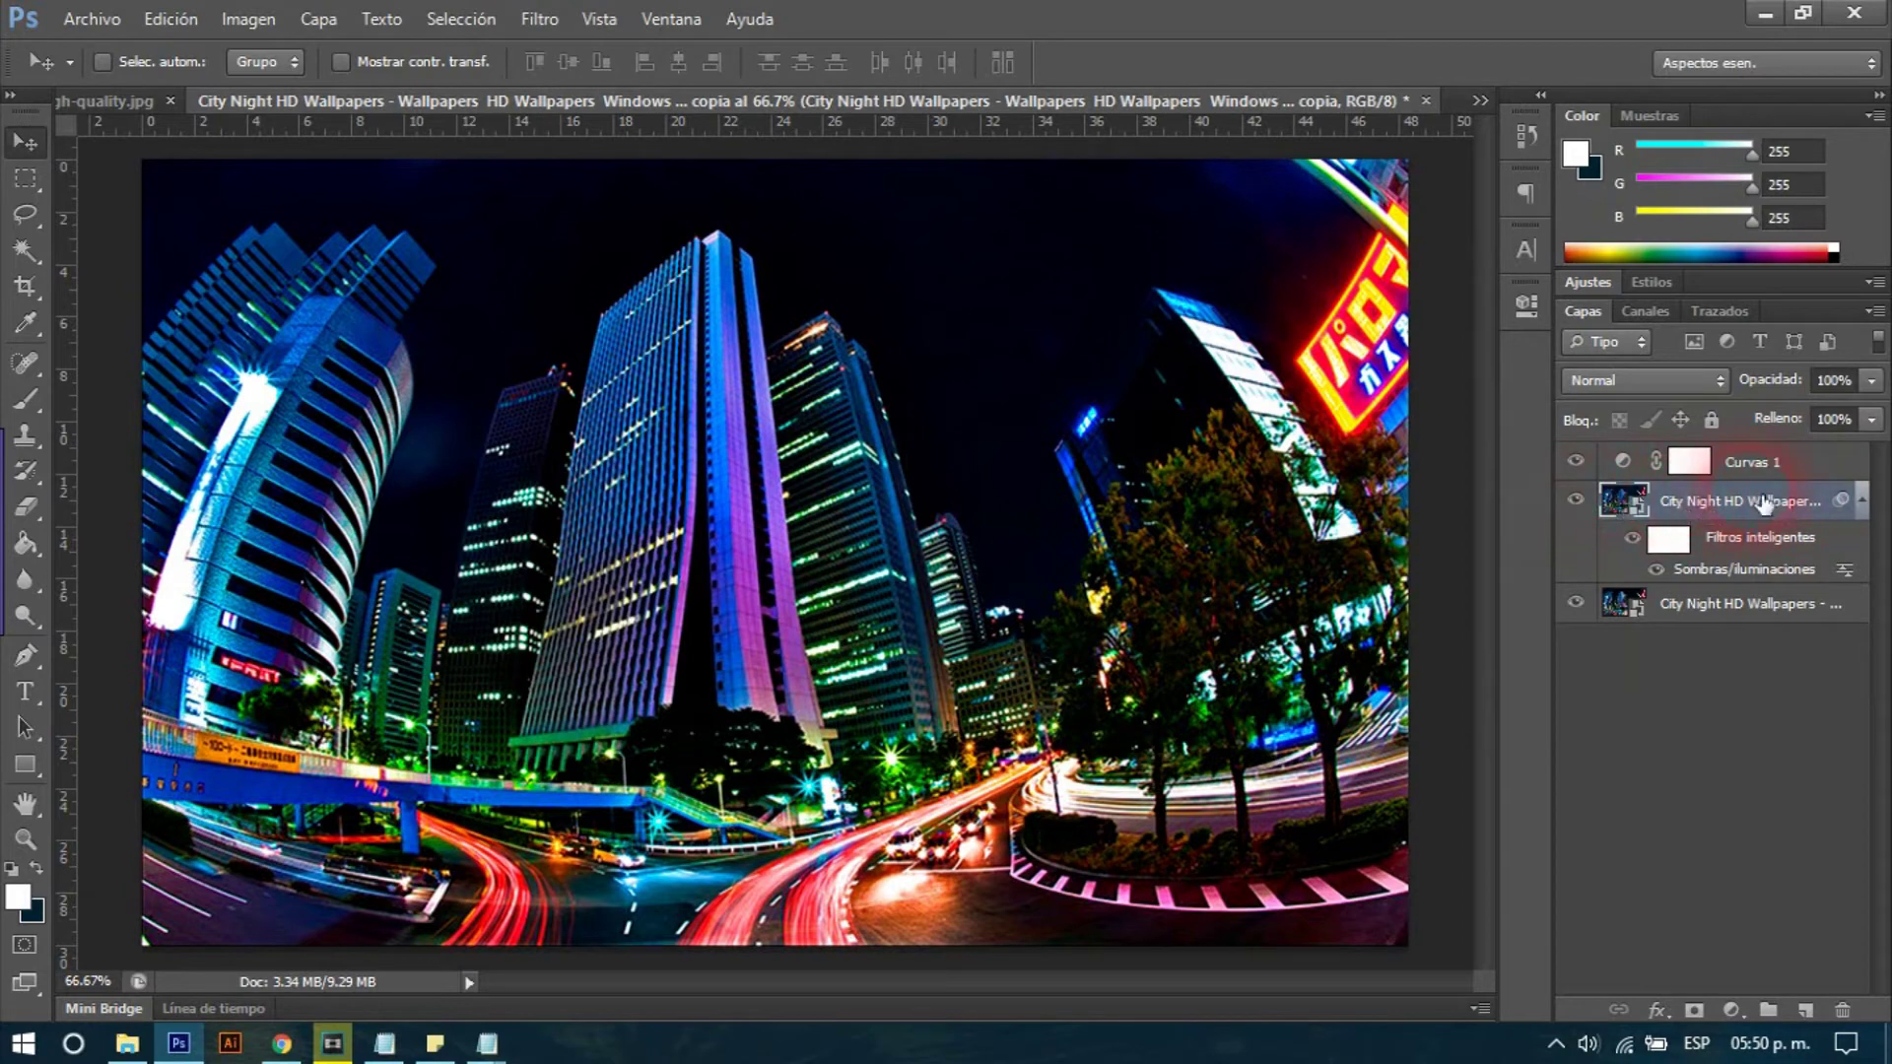
# - Apply the Other > Maximum filter with a 1-pixel radius to the smart city layer
pyautogui.click(554, 23)
pyautogui.moveTo(554, 509)
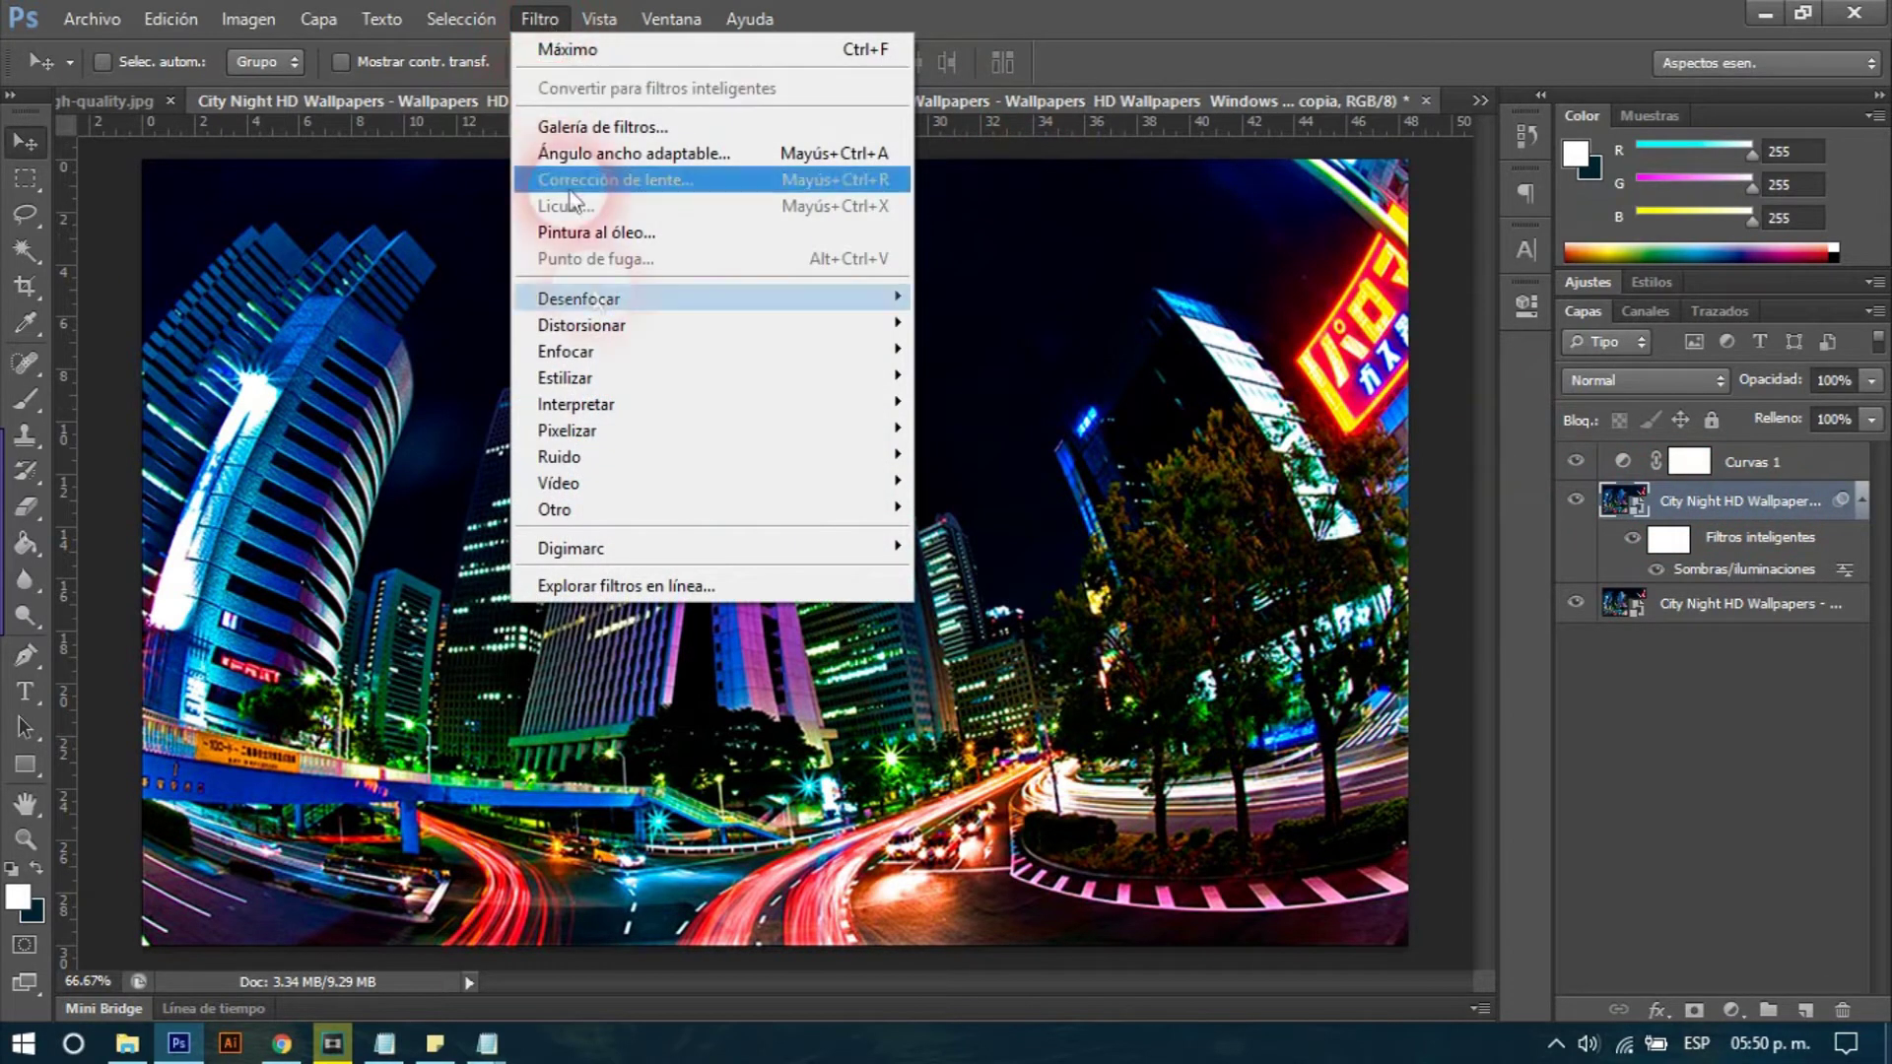
pyautogui.click(653, 505)
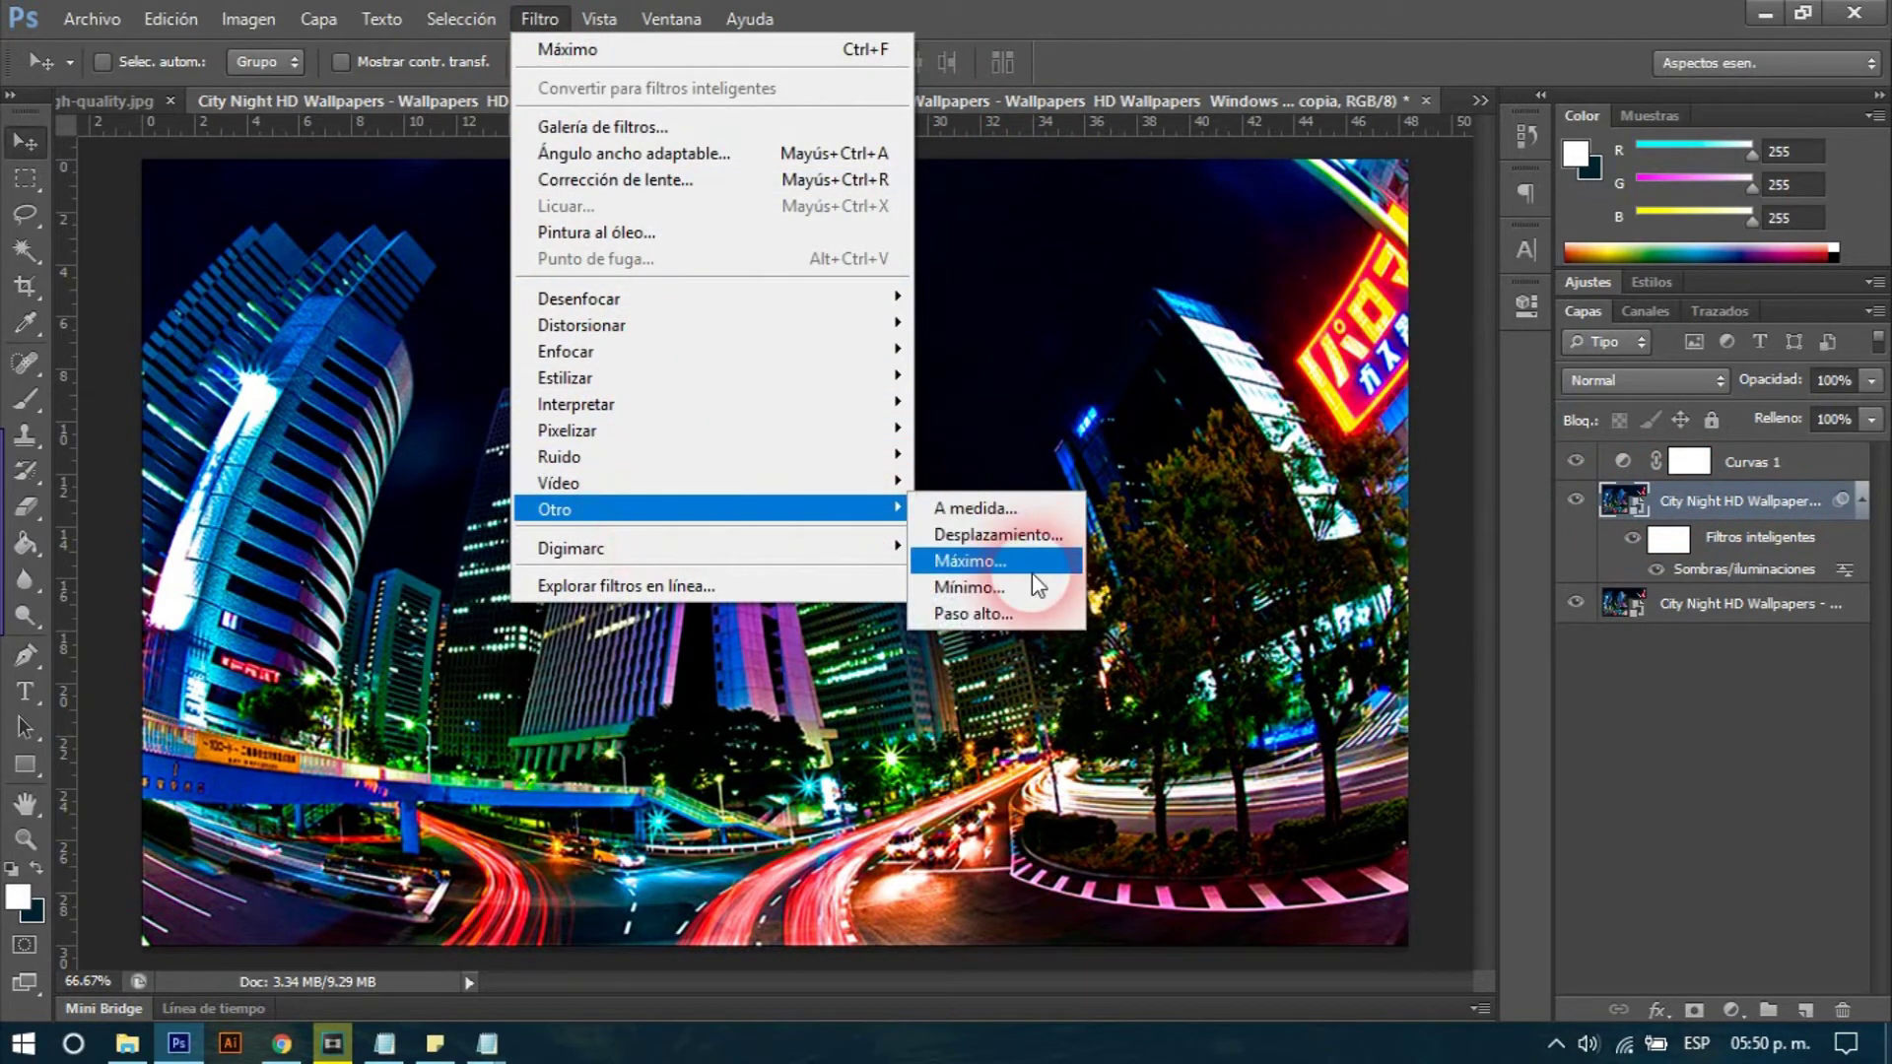
pyautogui.click(1013, 567)
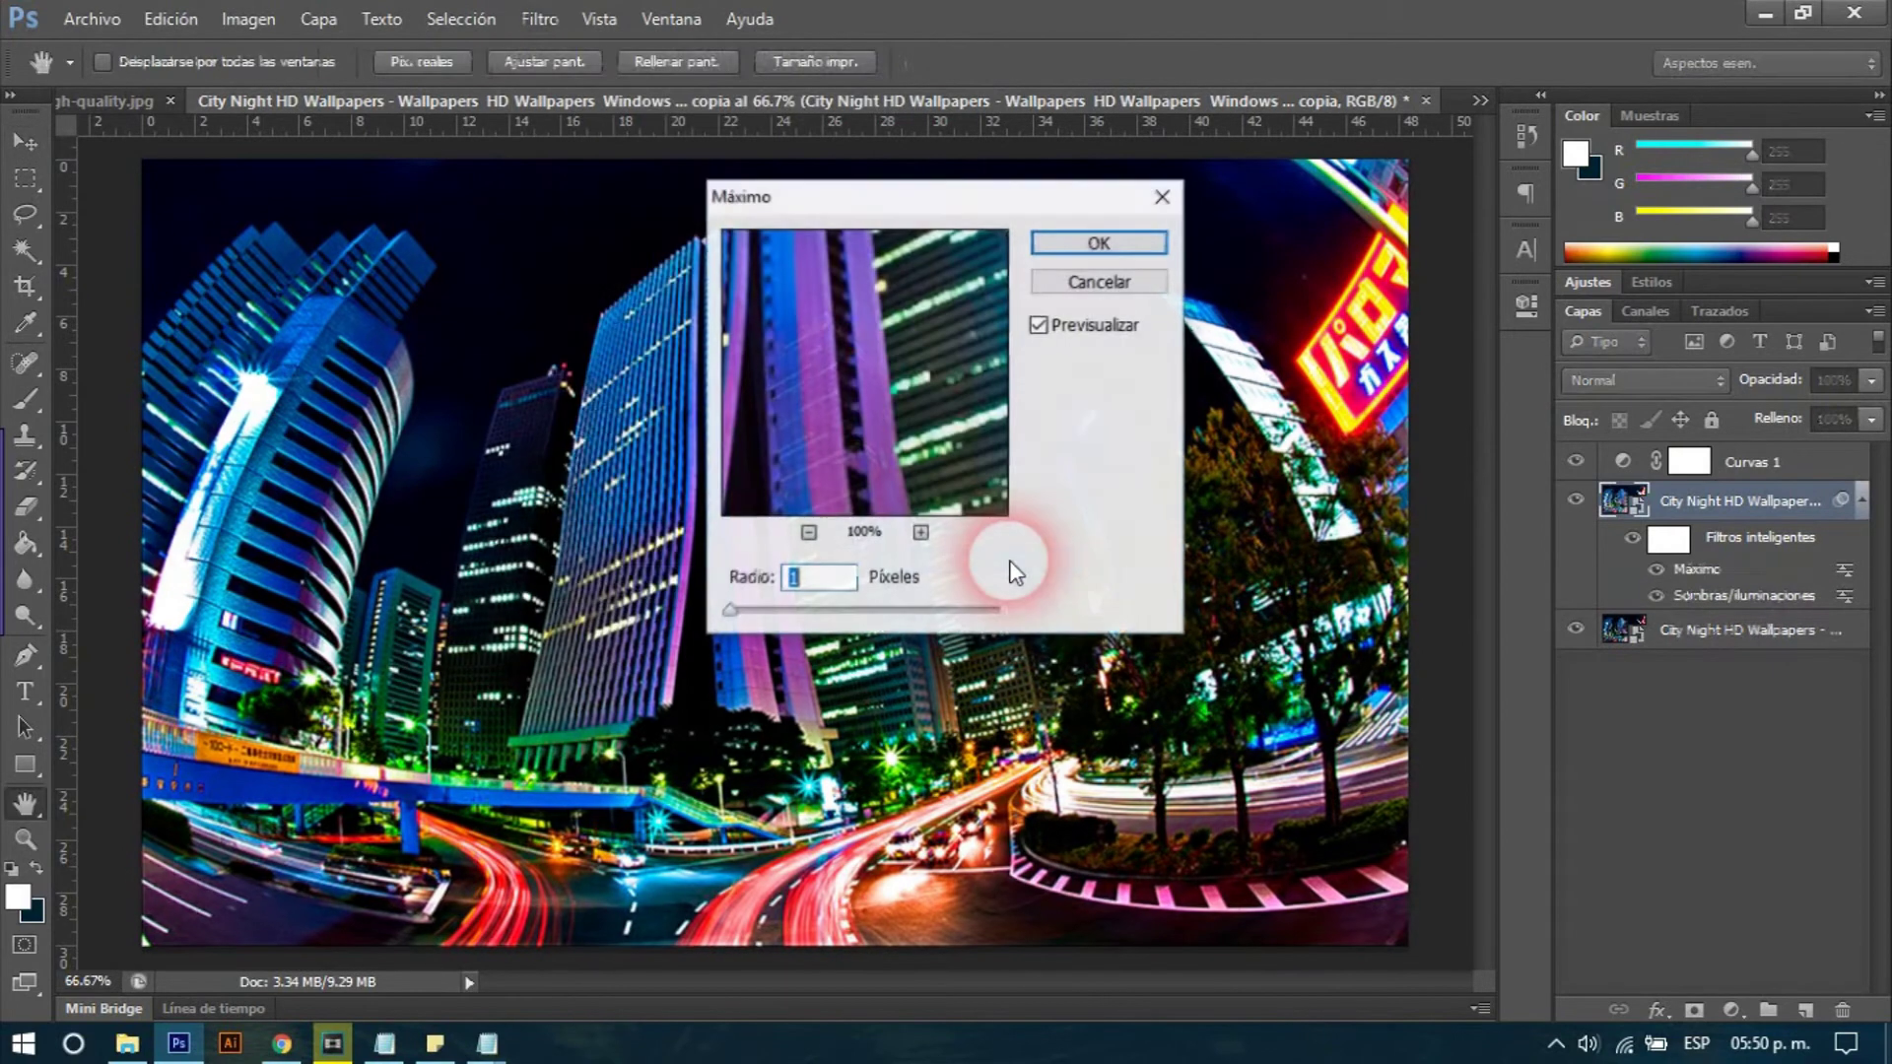
pyautogui.click(773, 583)
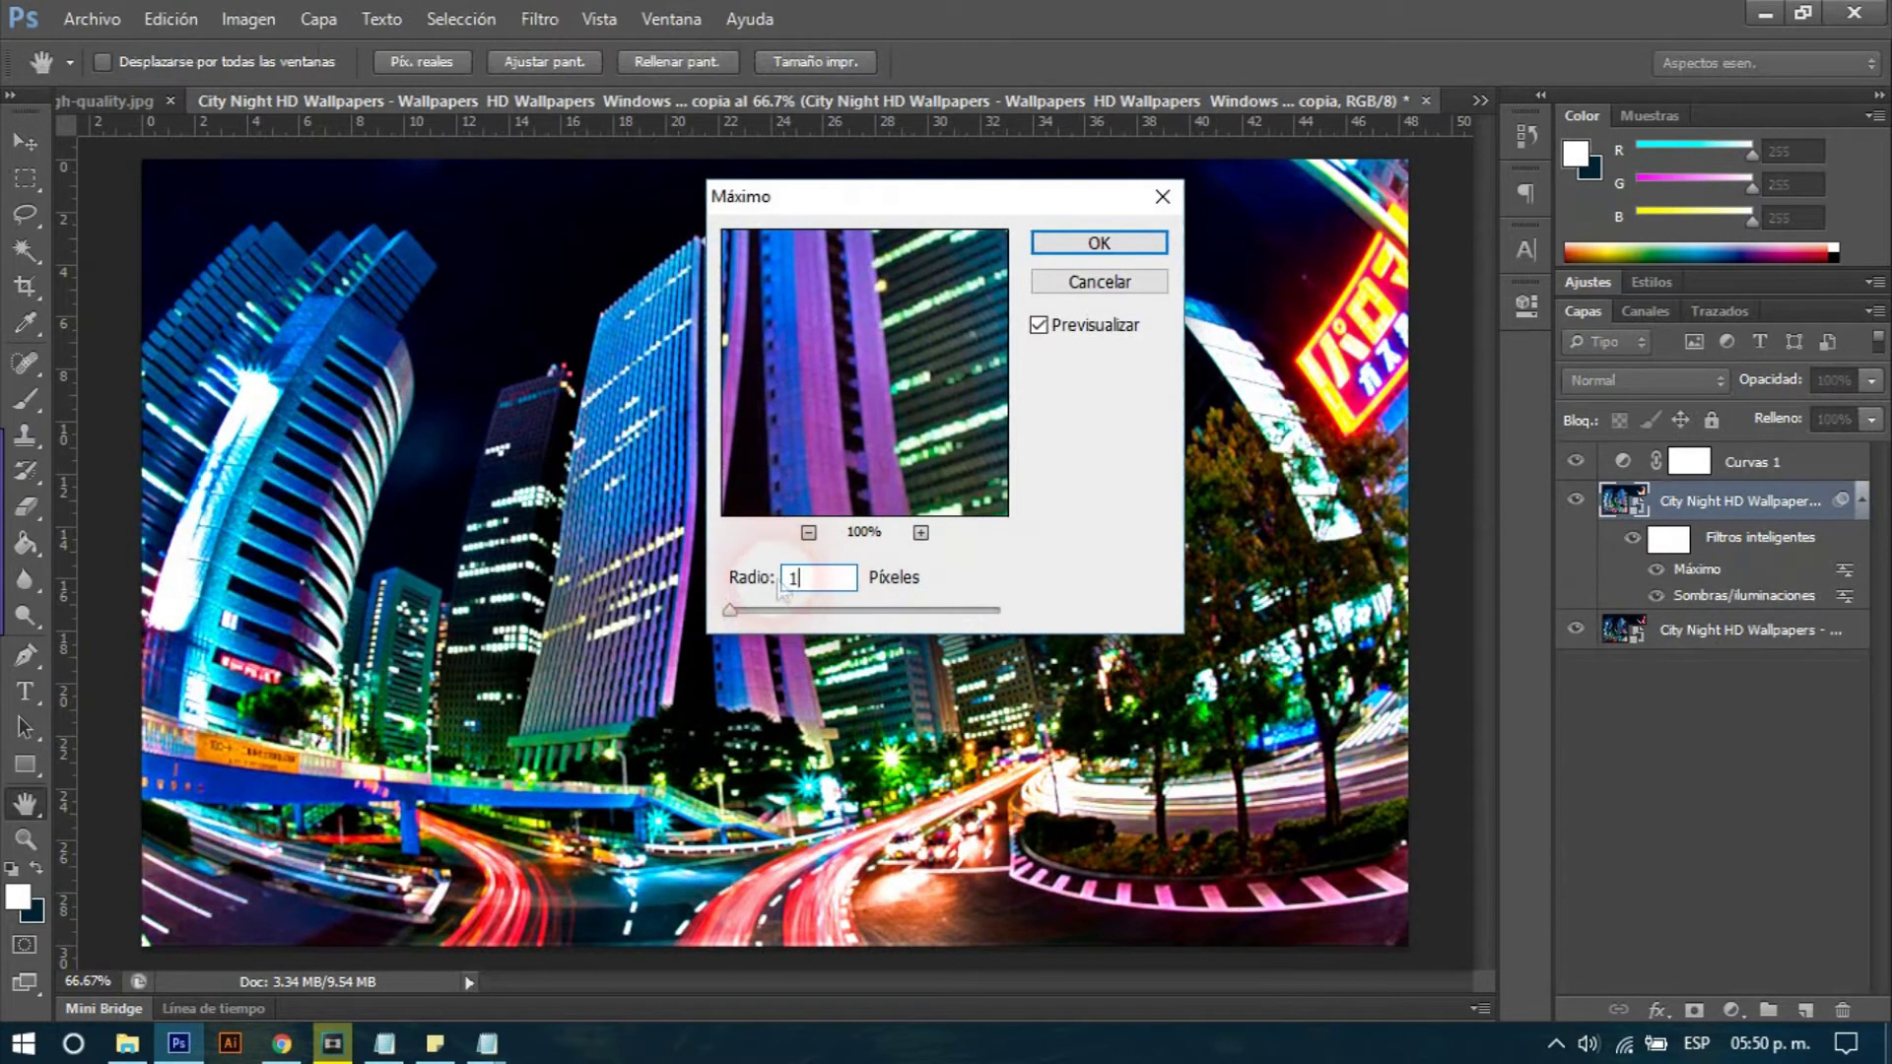
pyautogui.click(1096, 244)
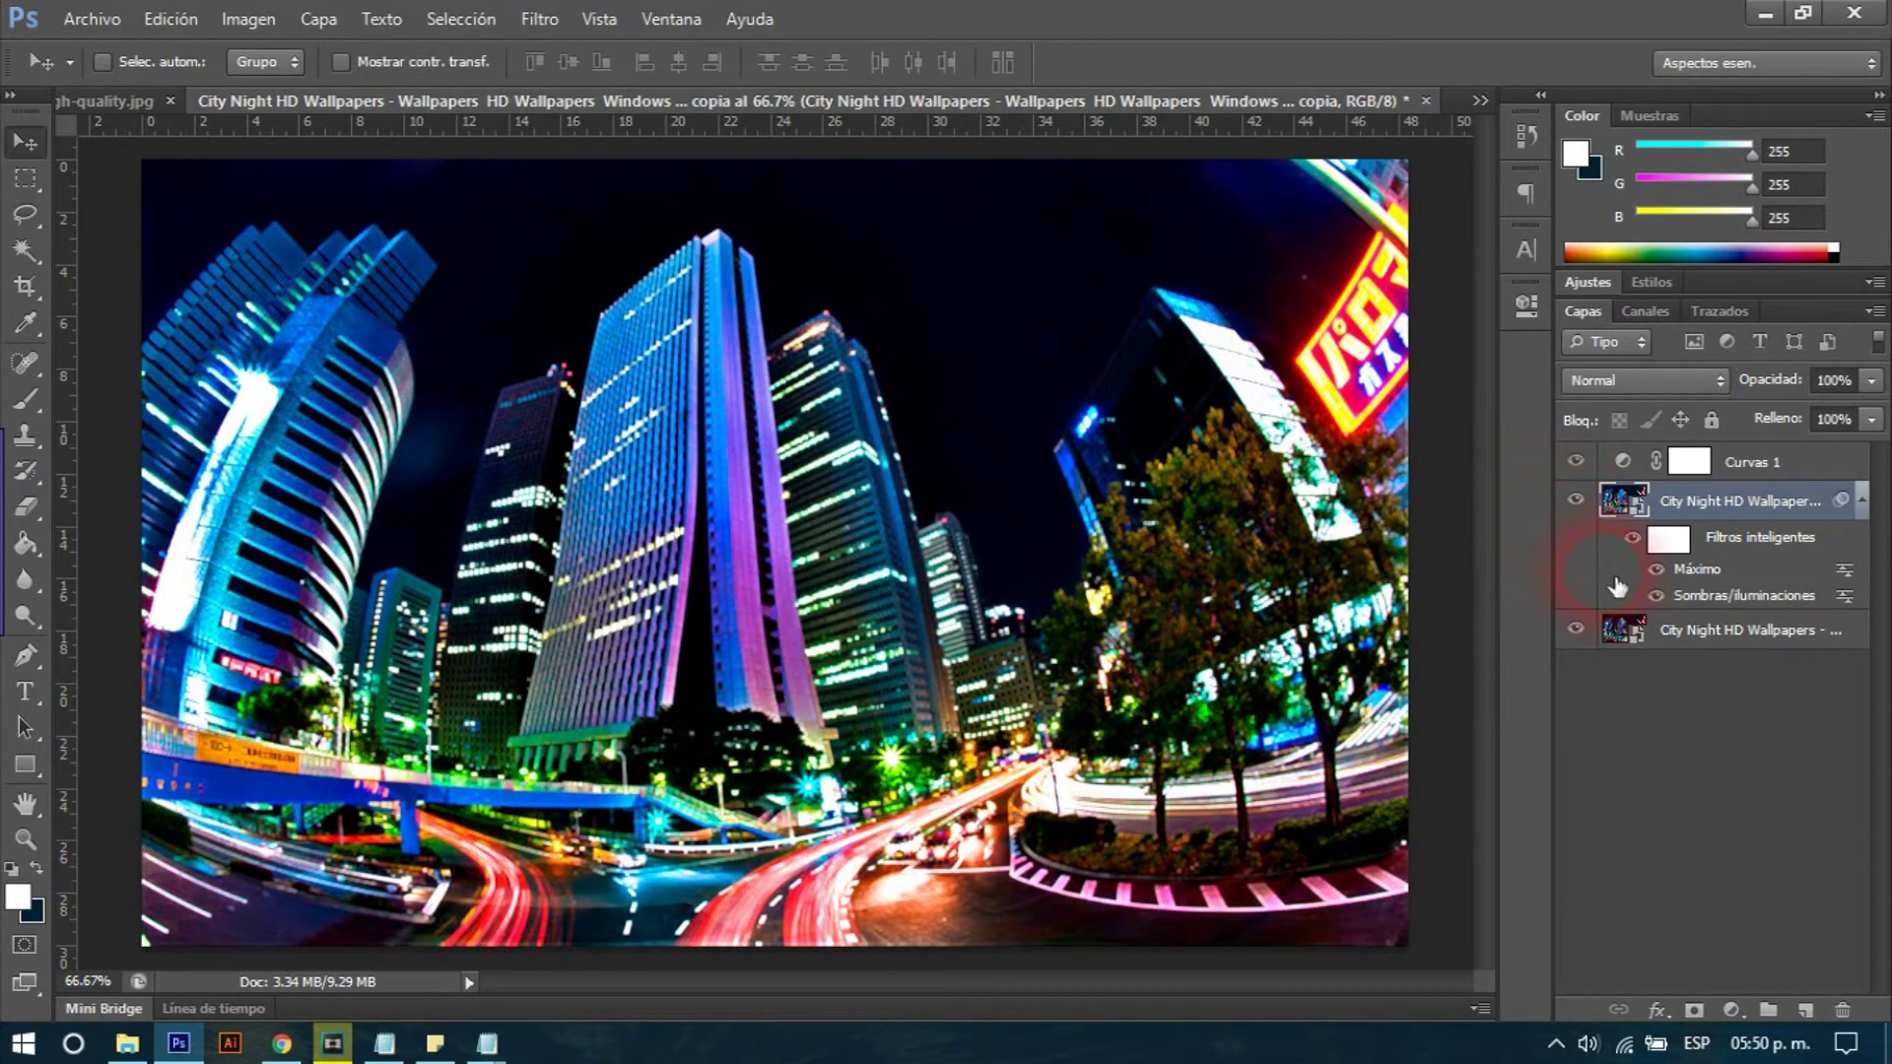
# - Set the city layer's blend mode to Divide and its opacity to about 89%
pyautogui.click(1656, 380)
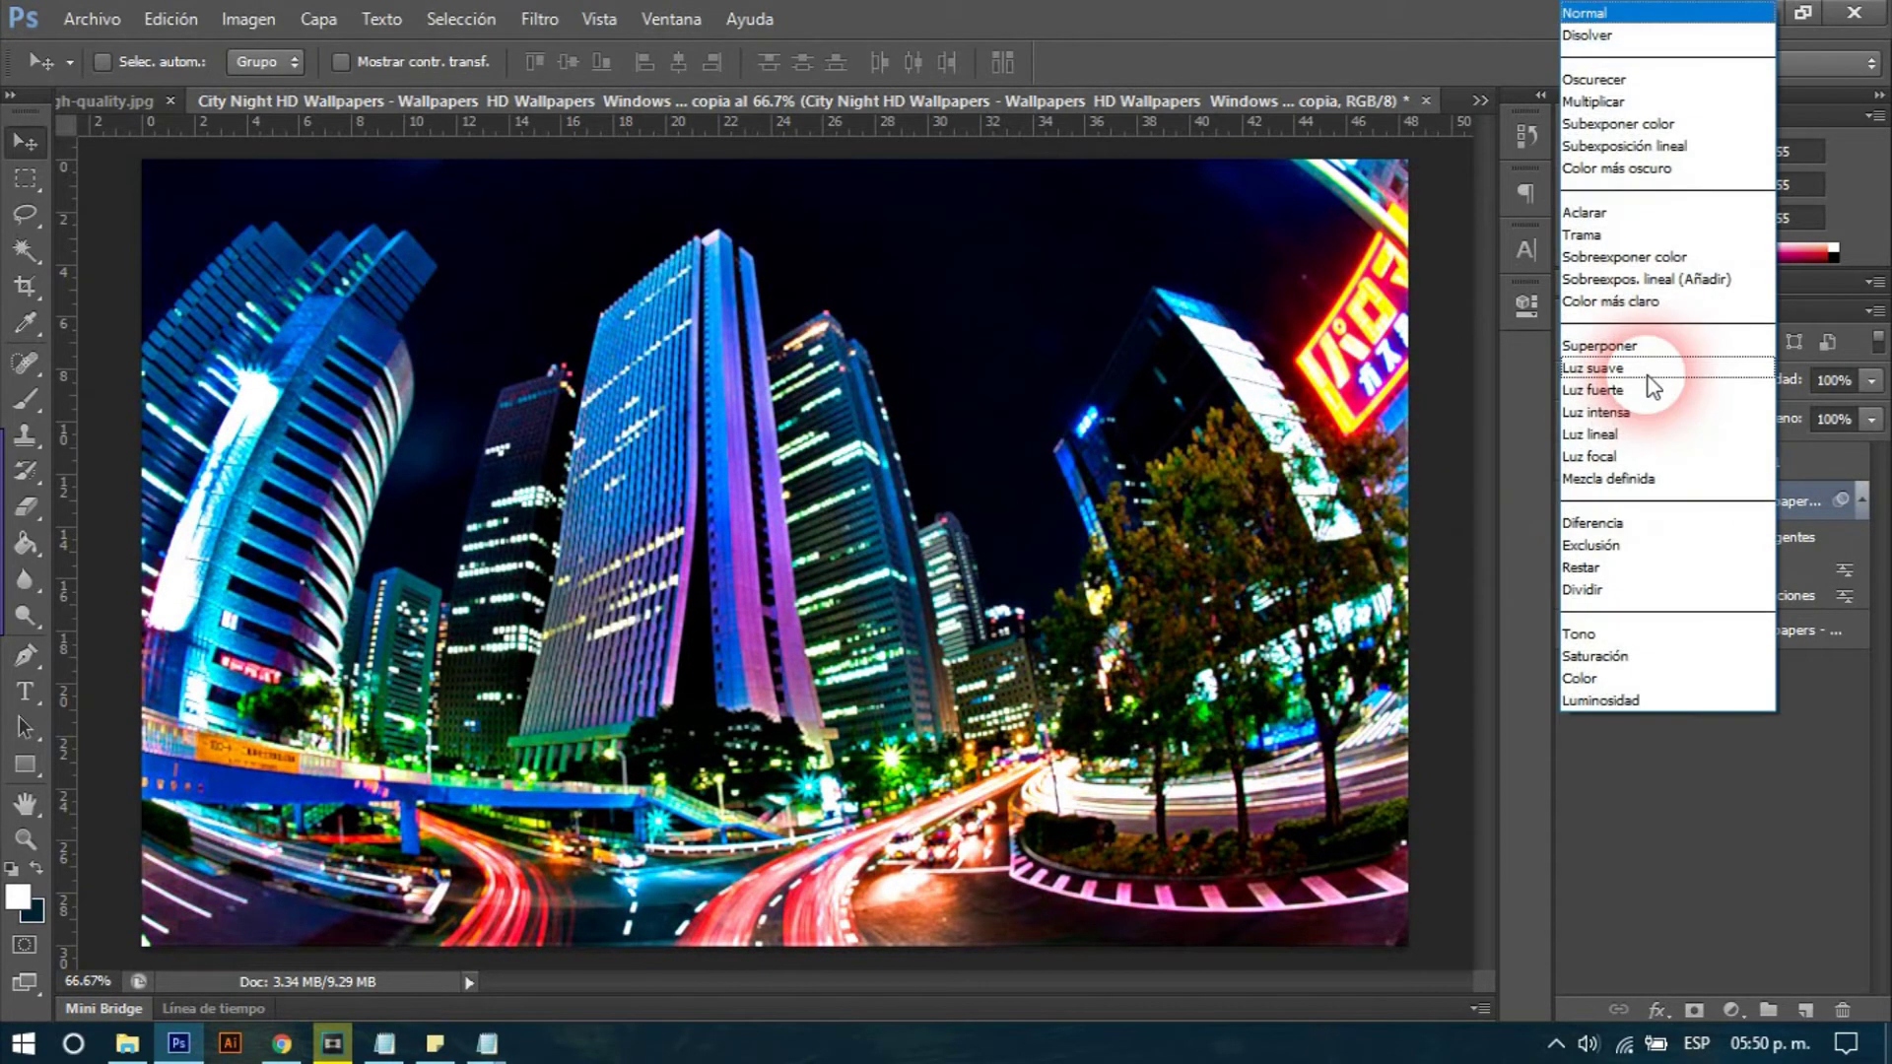
pyautogui.click(1616, 589)
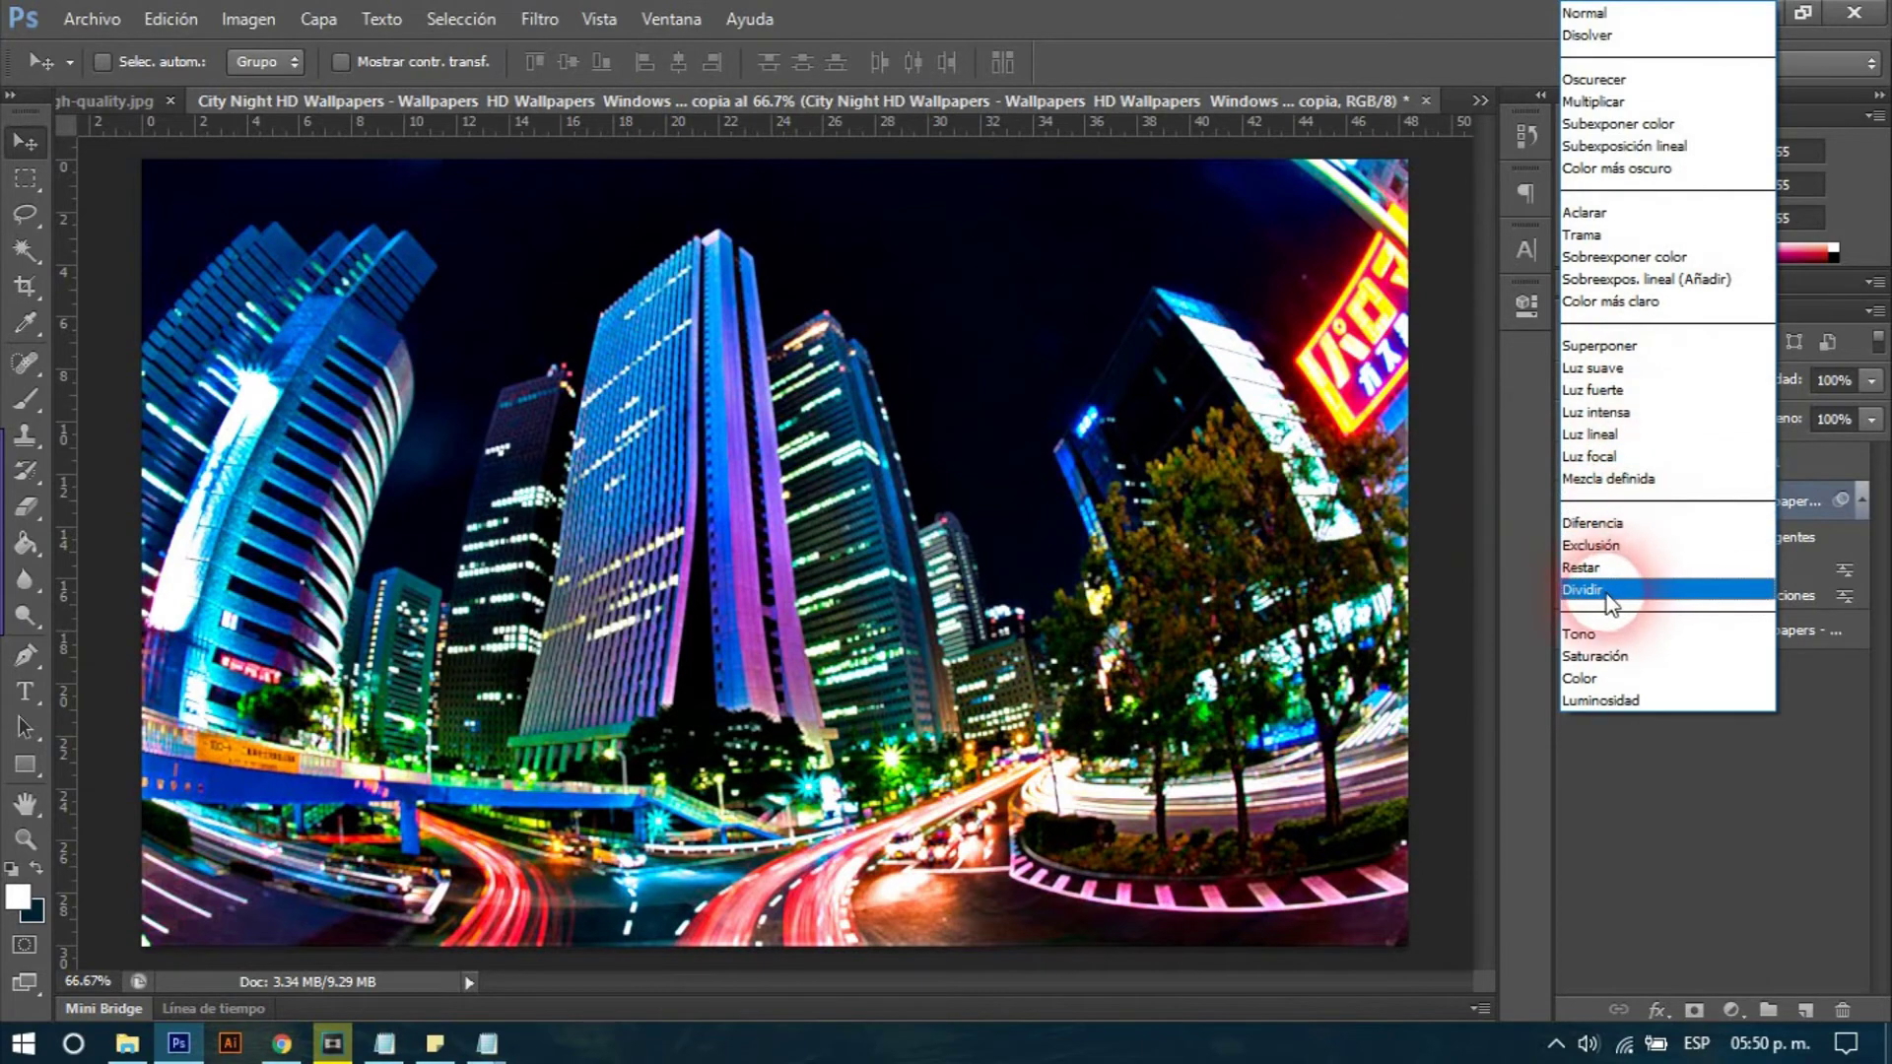
pyautogui.click(1631, 595)
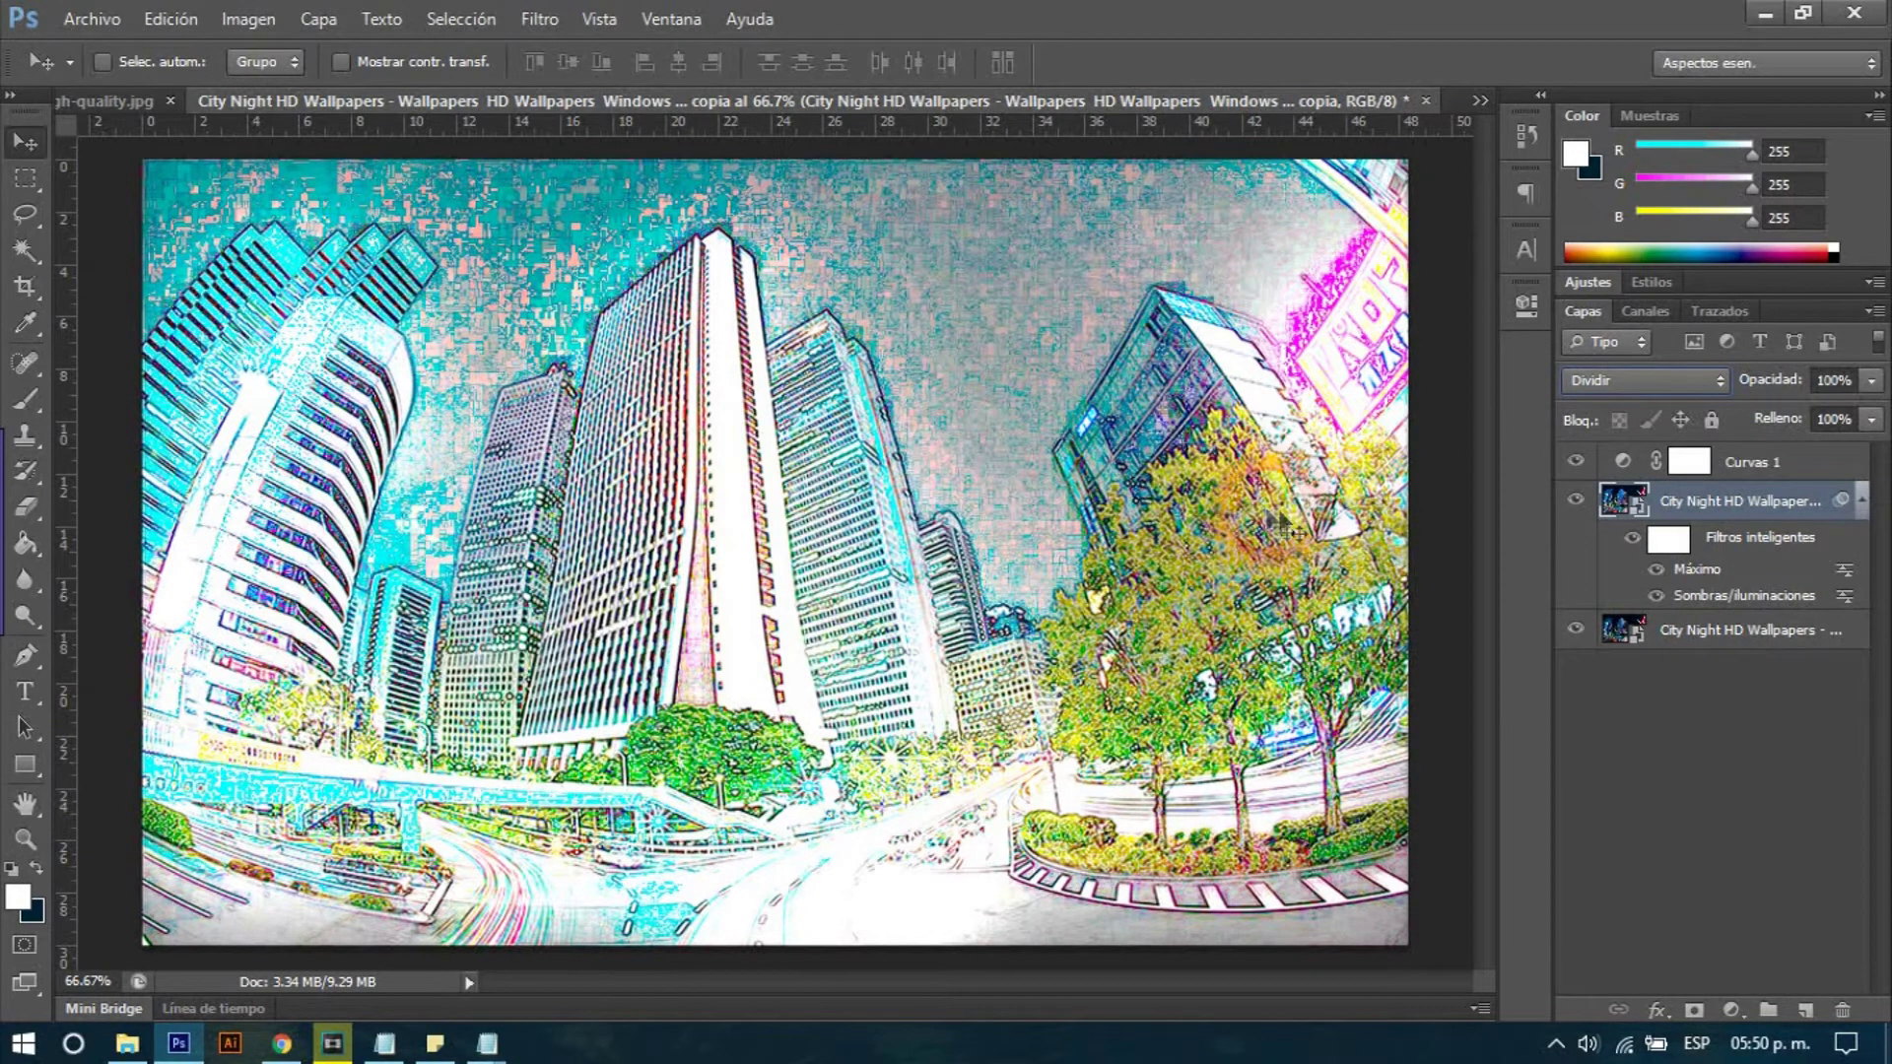
pyautogui.click(1871, 380)
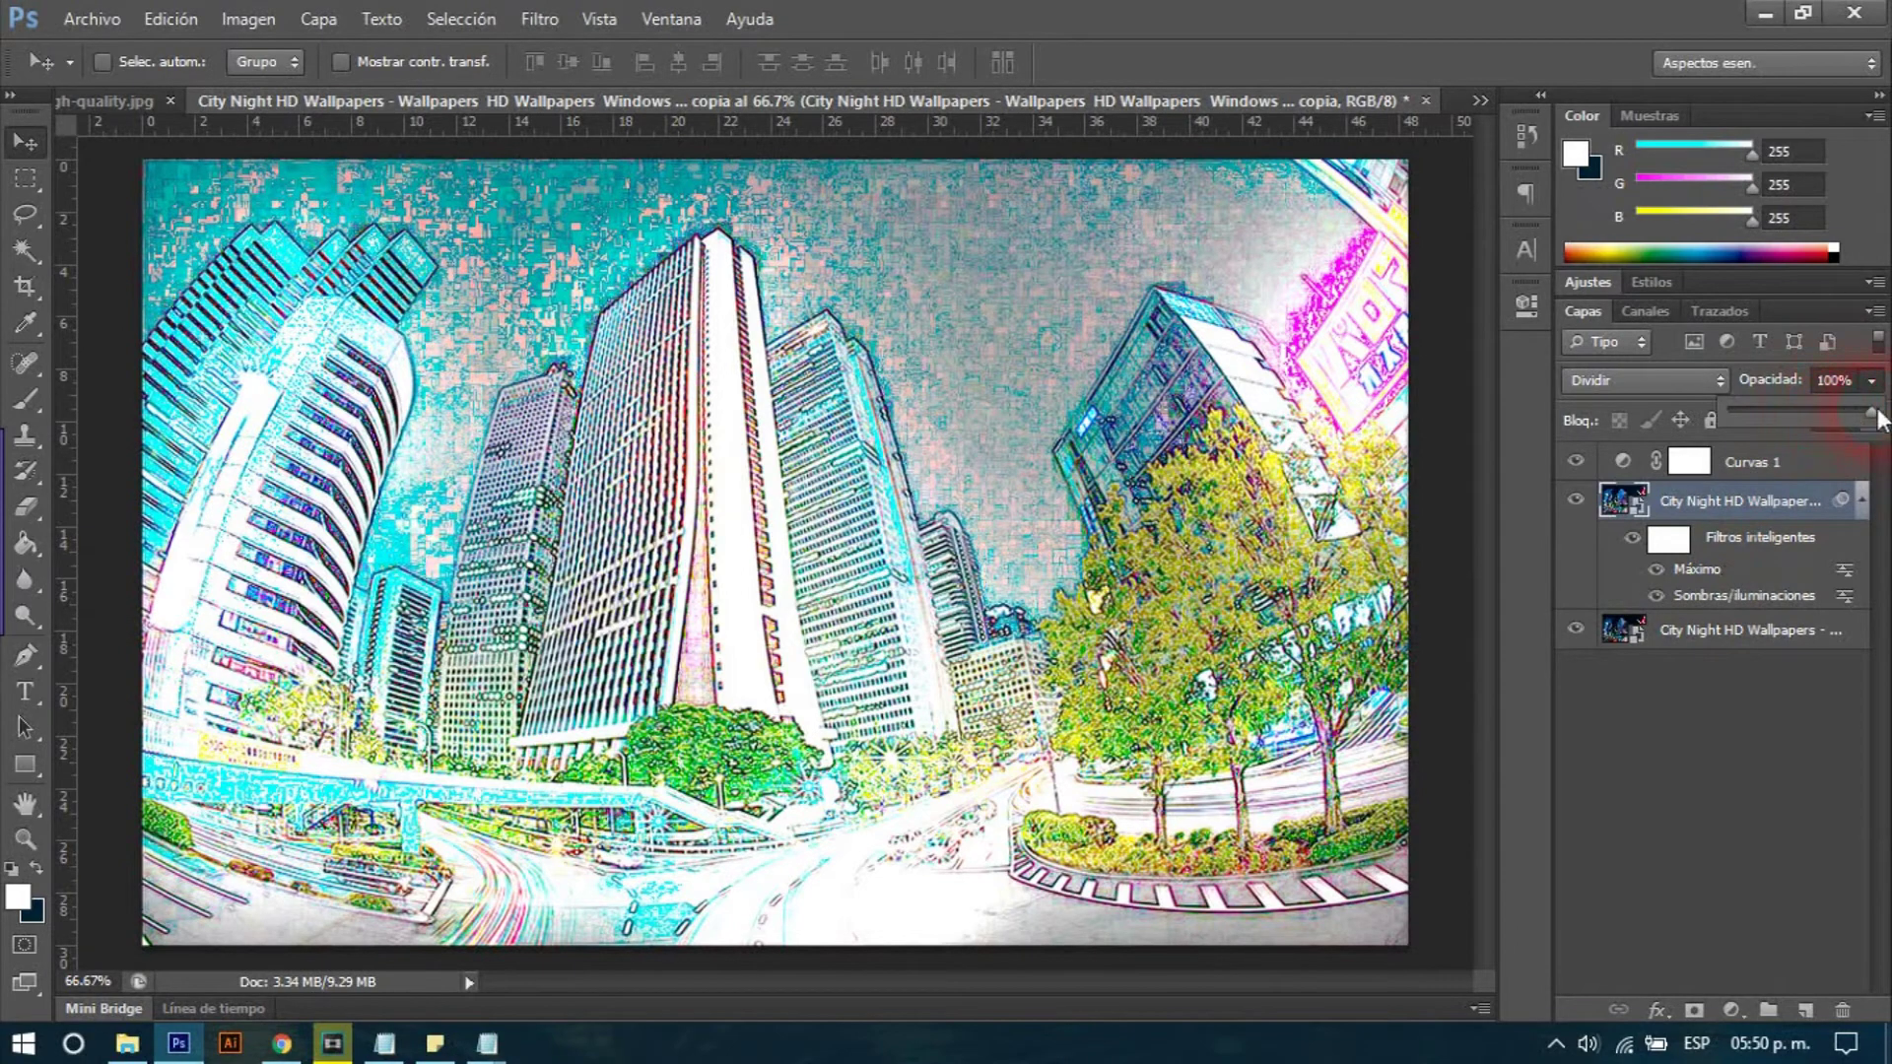
pyautogui.moveTo(1873, 422)
pyautogui.mouseDown()
pyautogui.moveTo(1811, 422)
pyautogui.moveTo(1855, 419)
pyautogui.mouseUp()
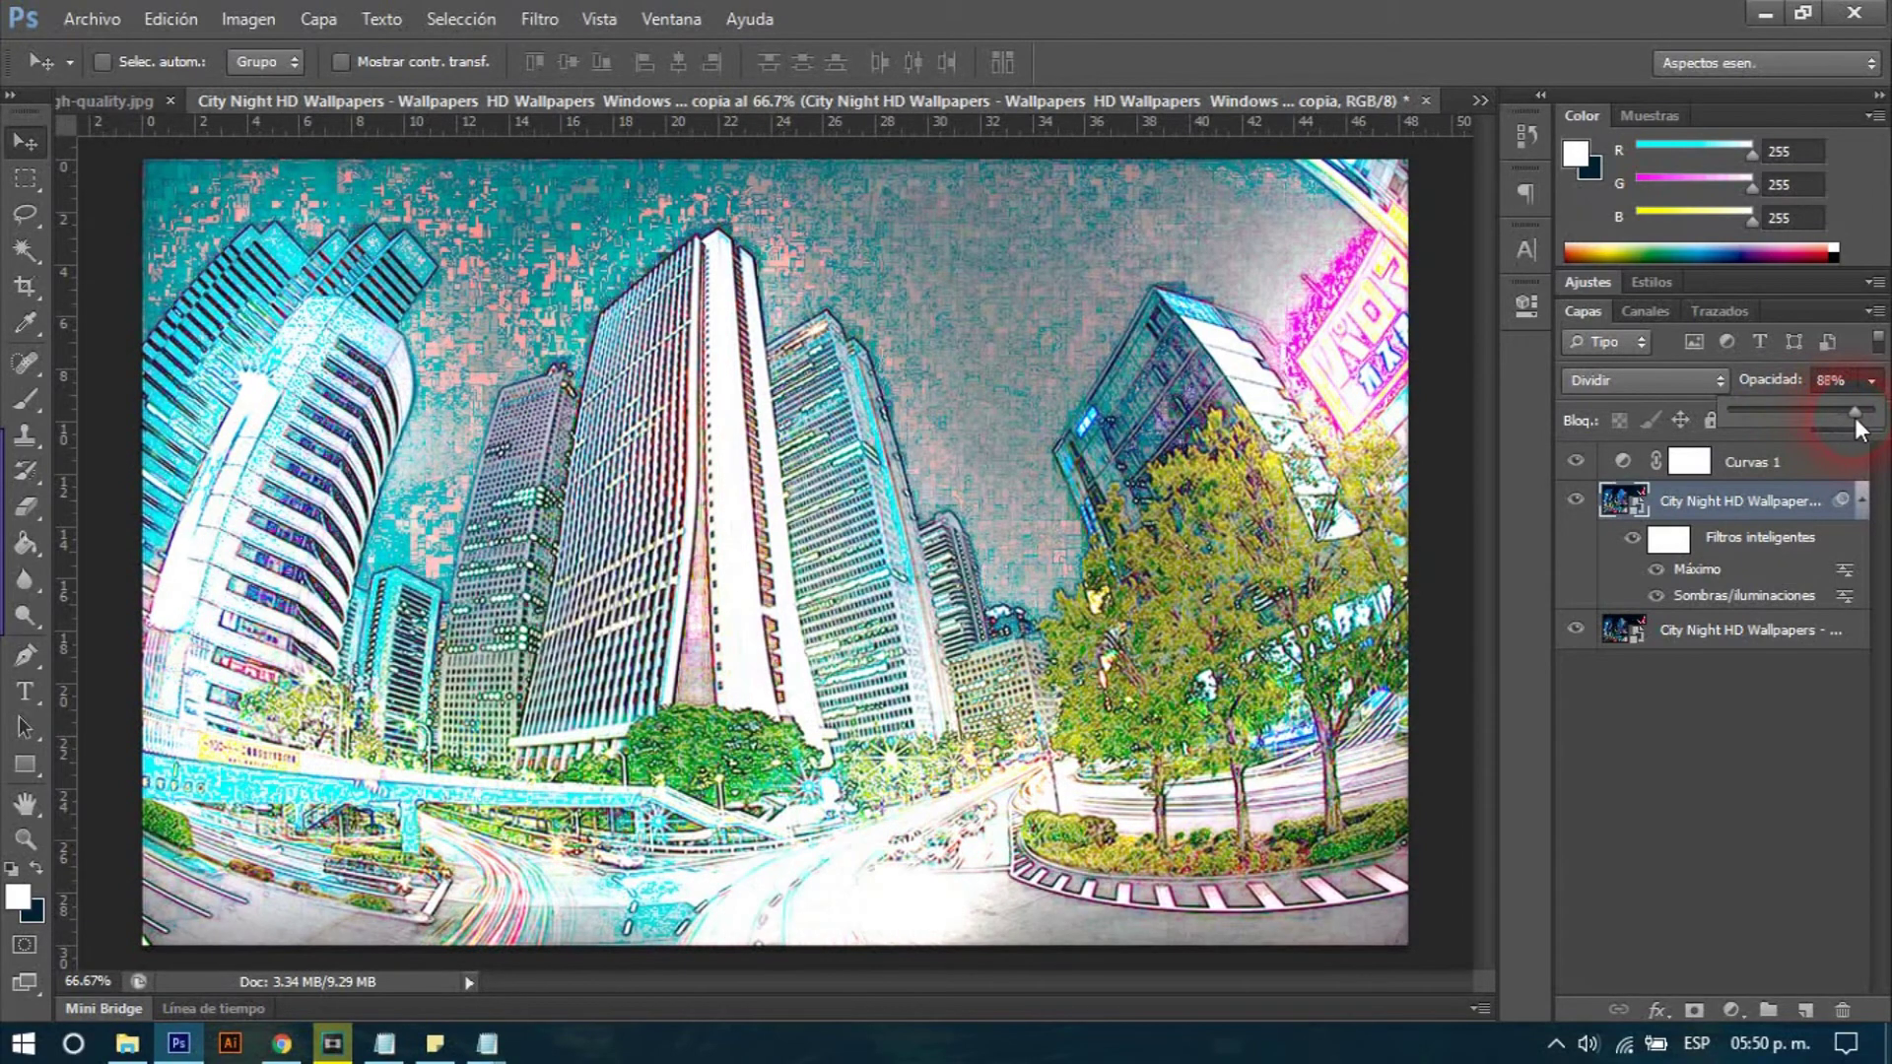
pyautogui.click(1722, 772)
# - Reduce the city layer's fill to about 96%
pyautogui.click(1734, 501)
pyautogui.click(1870, 419)
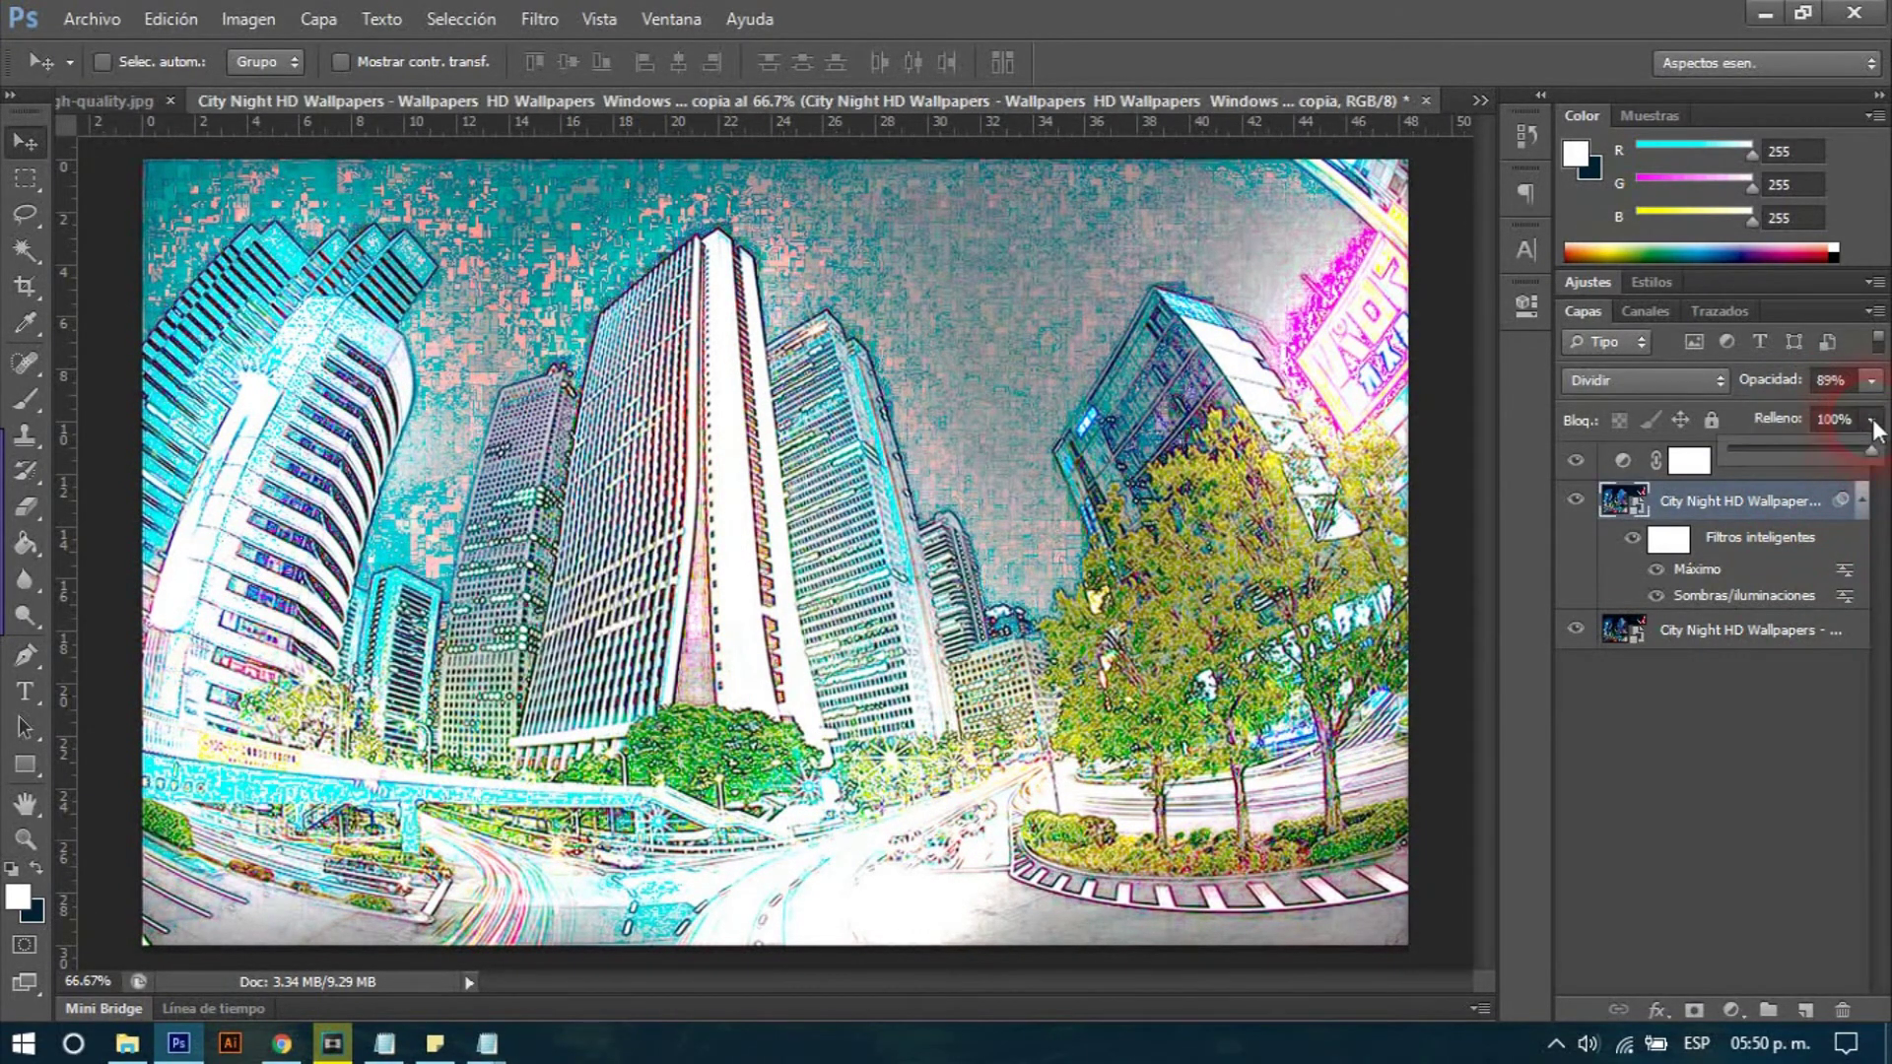
pyautogui.moveTo(1864, 448)
pyautogui.mouseDown()
pyautogui.moveTo(1763, 453)
pyautogui.moveTo(1867, 474)
pyautogui.mouseUp()
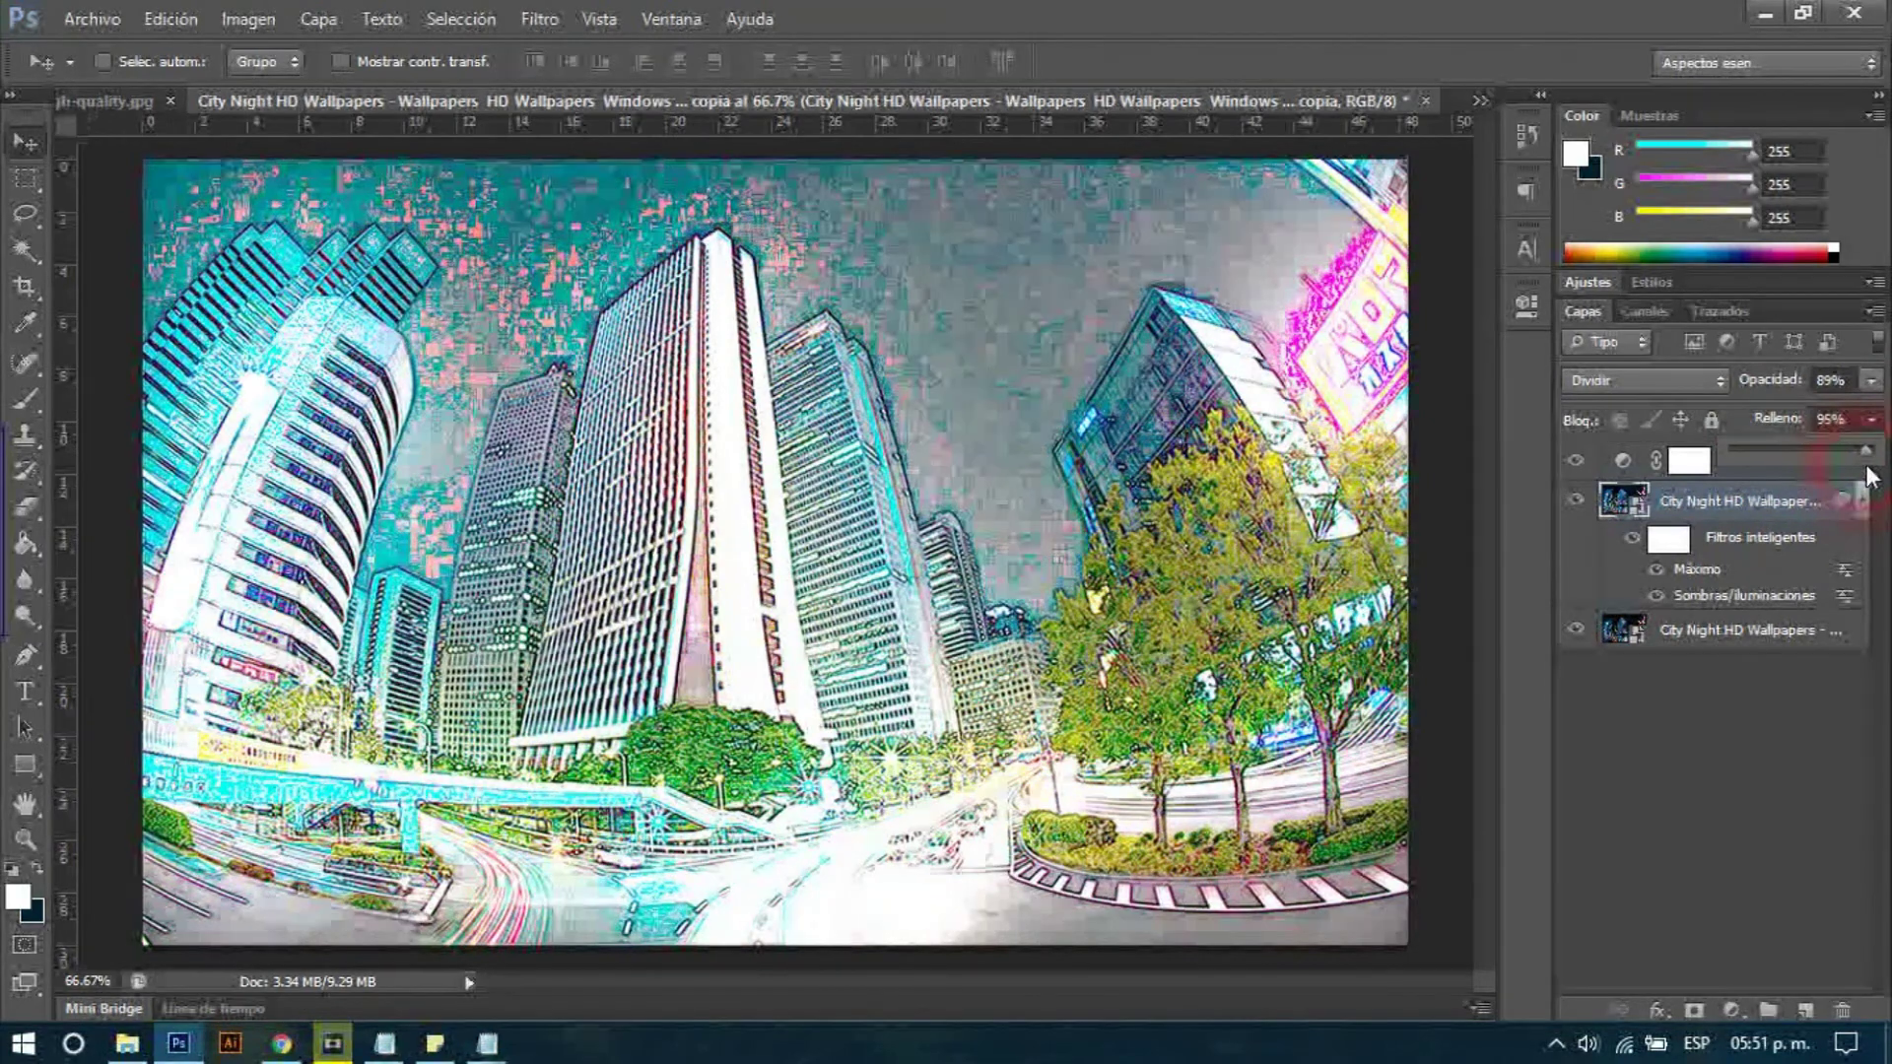
pyautogui.click(1738, 771)
pyautogui.click(1716, 771)
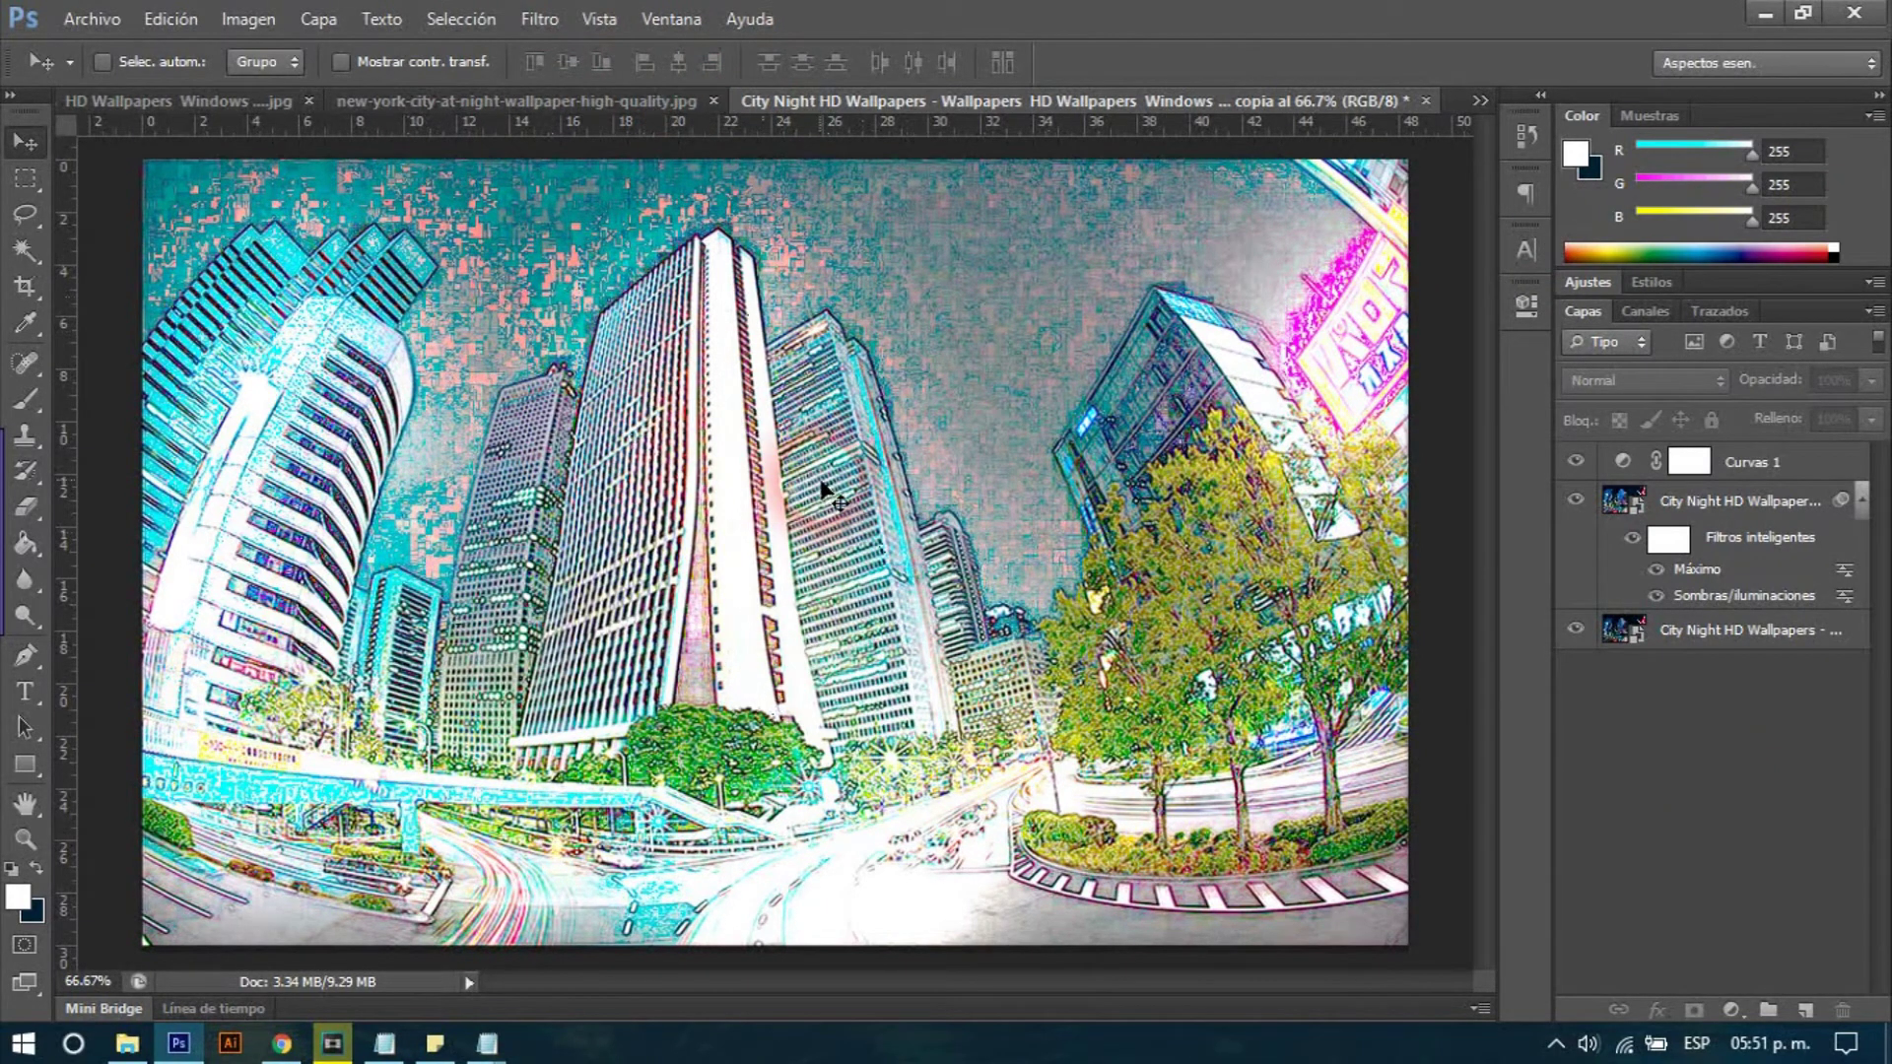
pyautogui.click(773, 374)
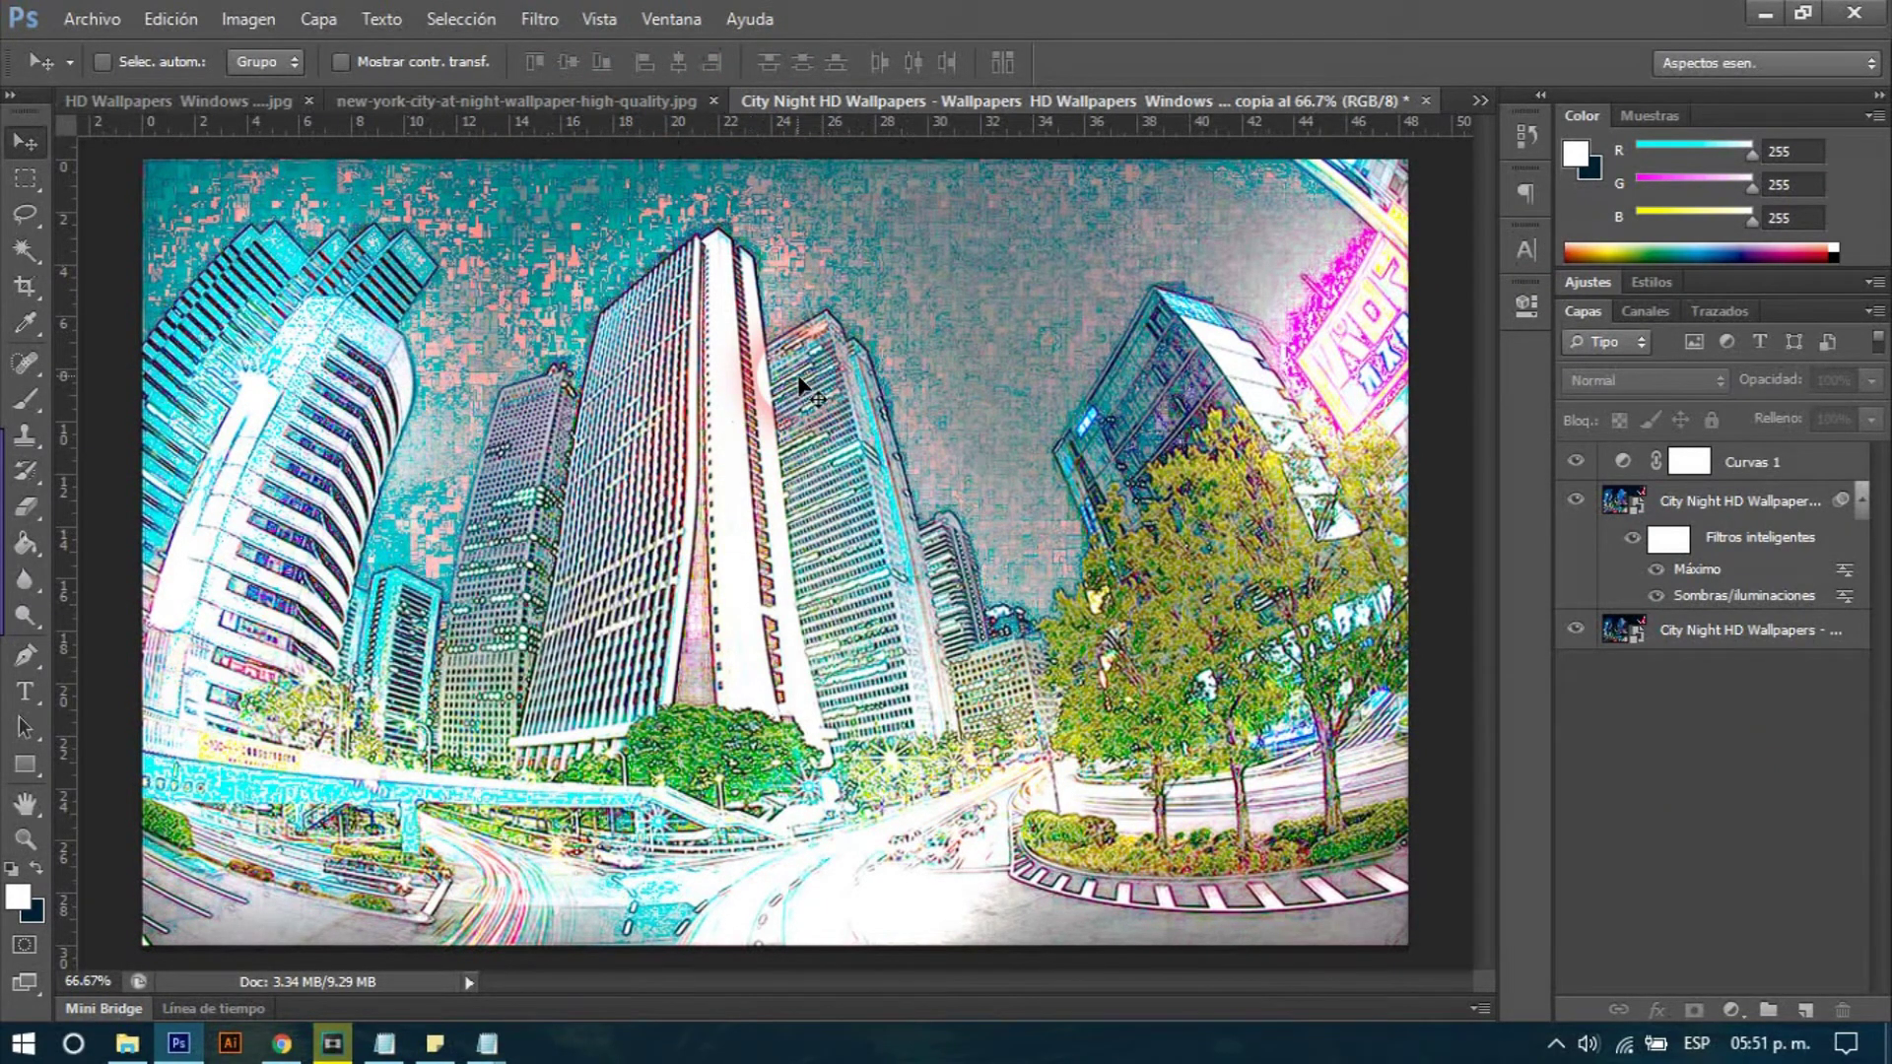